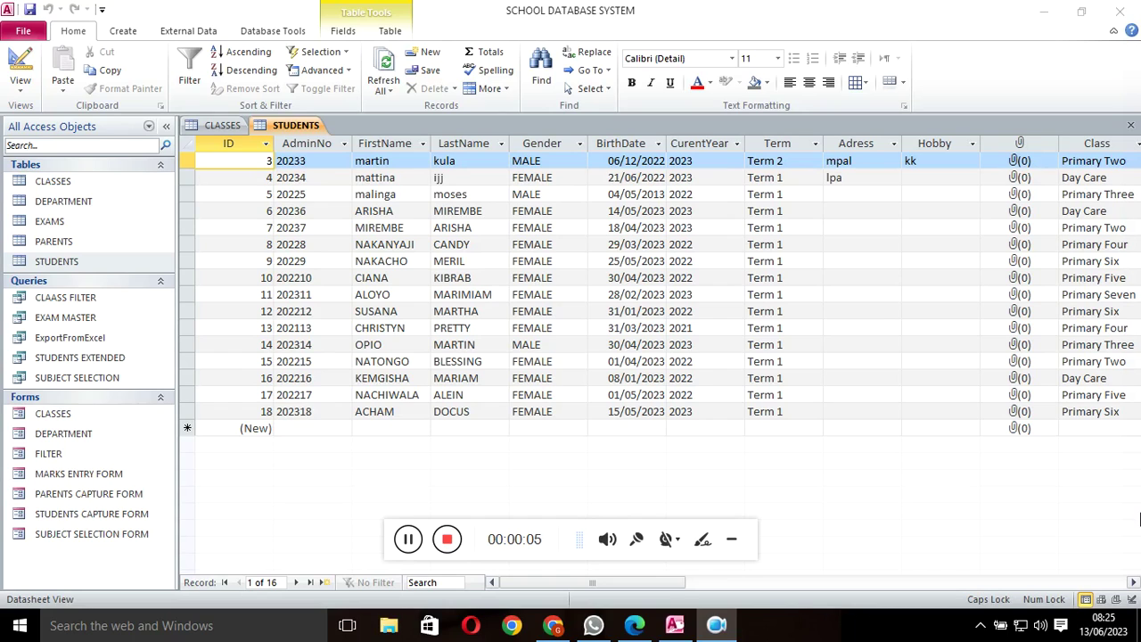
Close the CLASSES table and switch the STUDENTS table to Design view.
left_click(731, 538)
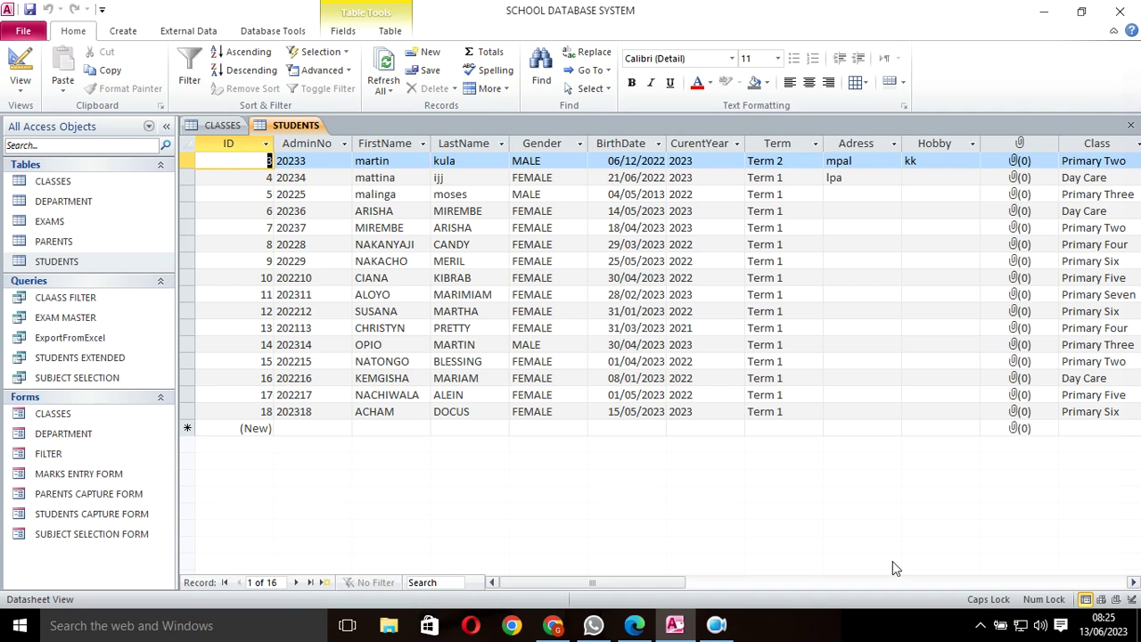
right_click(237, 129)
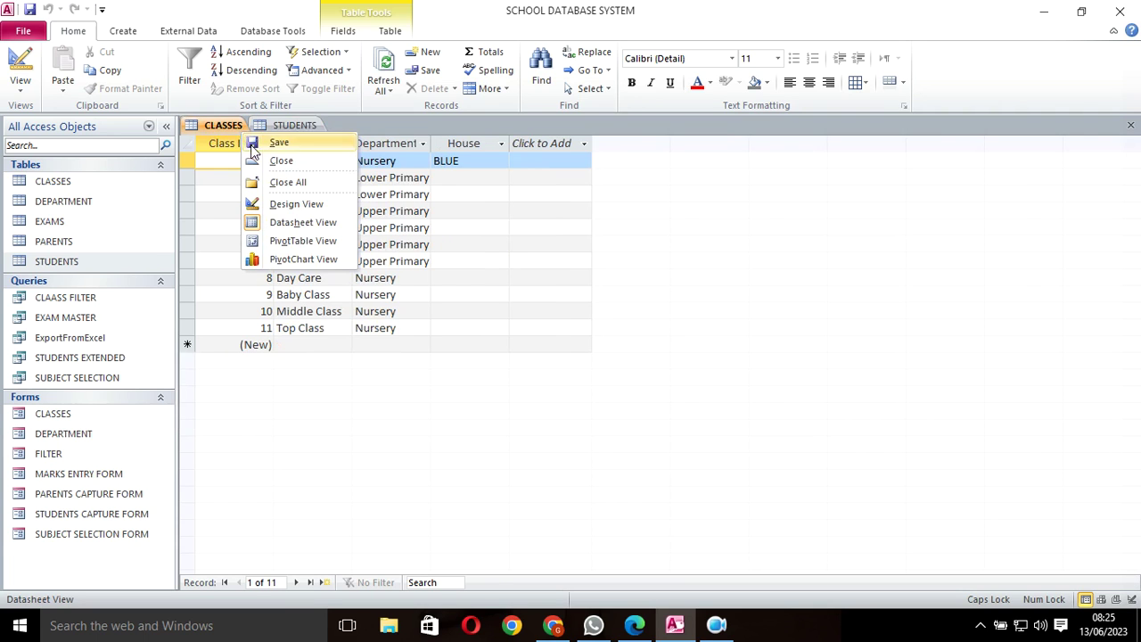
left_click(272, 160)
left_click(19, 64)
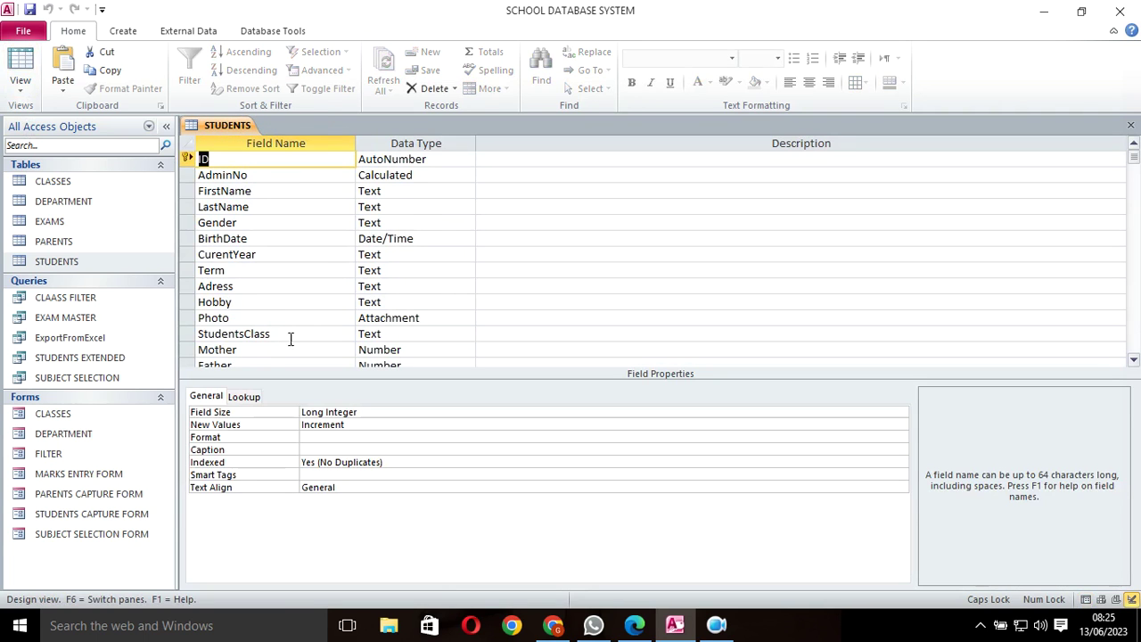
Add a field named DateOfBirth below Reading in the STUDENTS table with the Date/Time data type.
scroll(219, 270, "down", 7)
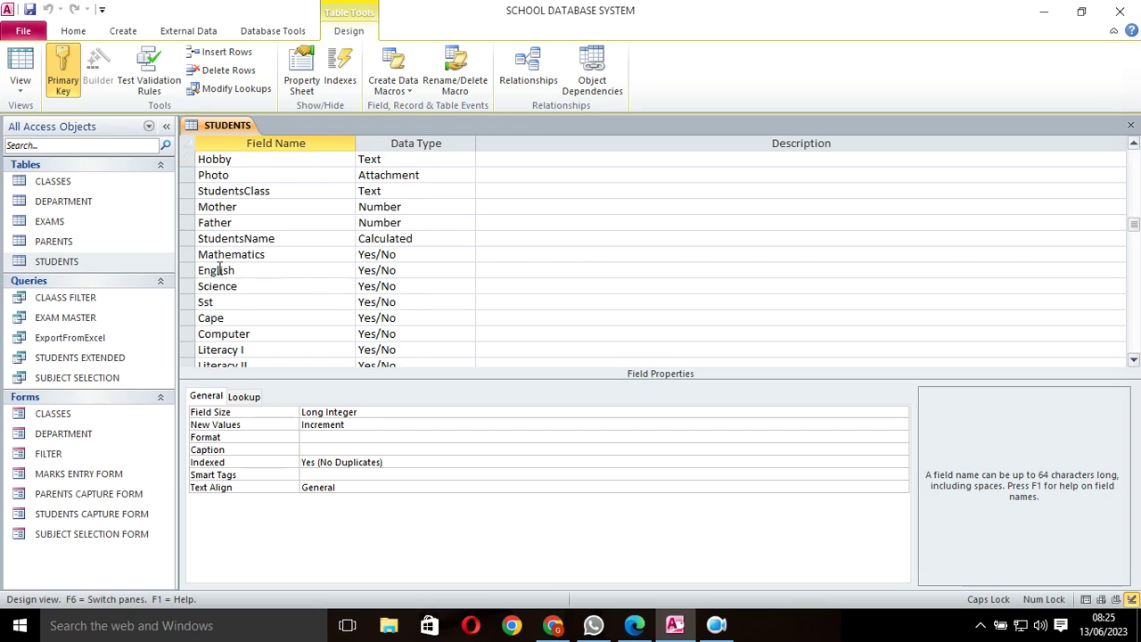
left_click(219, 239)
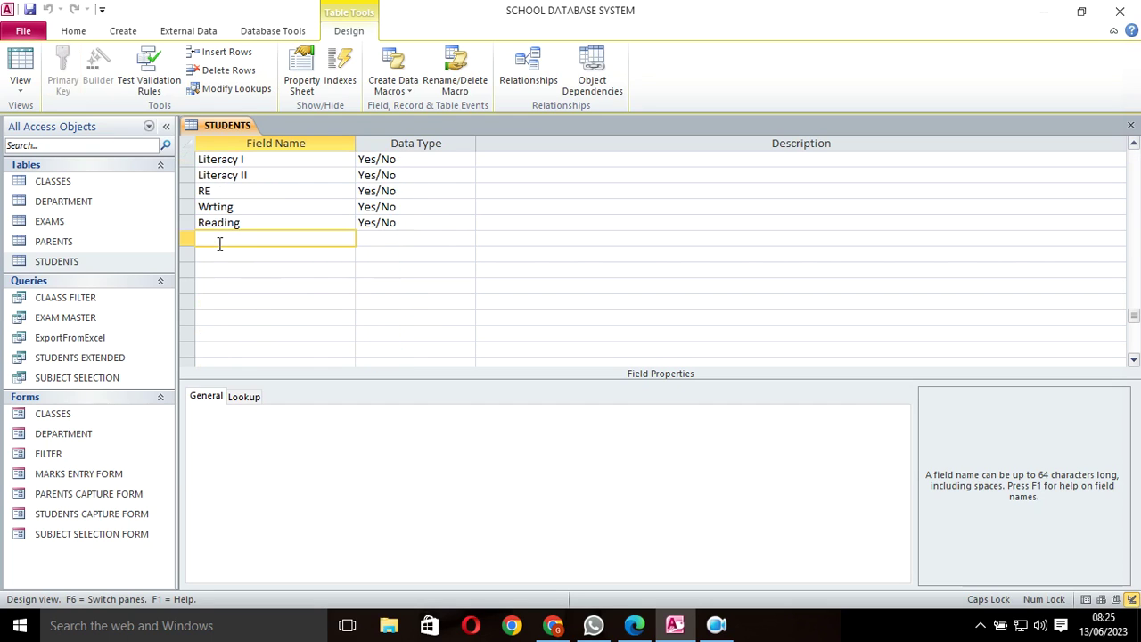
type("D")
type("DA")
key("BackSpace")
key("Caps_Lock")
type("ateOfBirth")
left_click(364, 239)
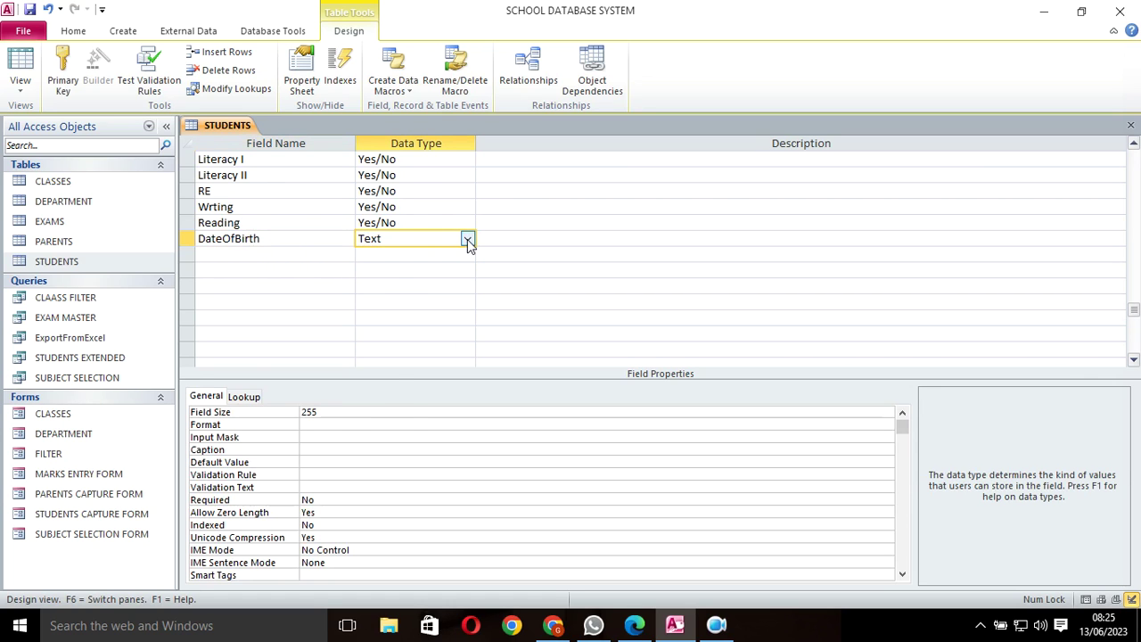
left_click(467, 239)
left_click(434, 302)
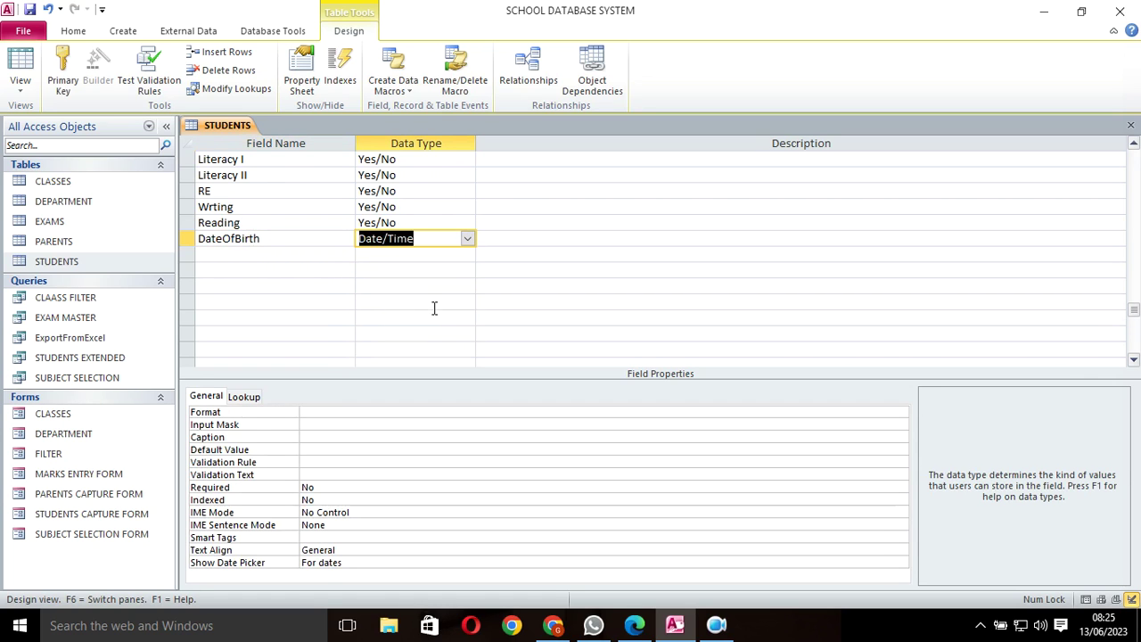
Set the format of the DateOfBirth field to Short Date.
left_click(317, 412)
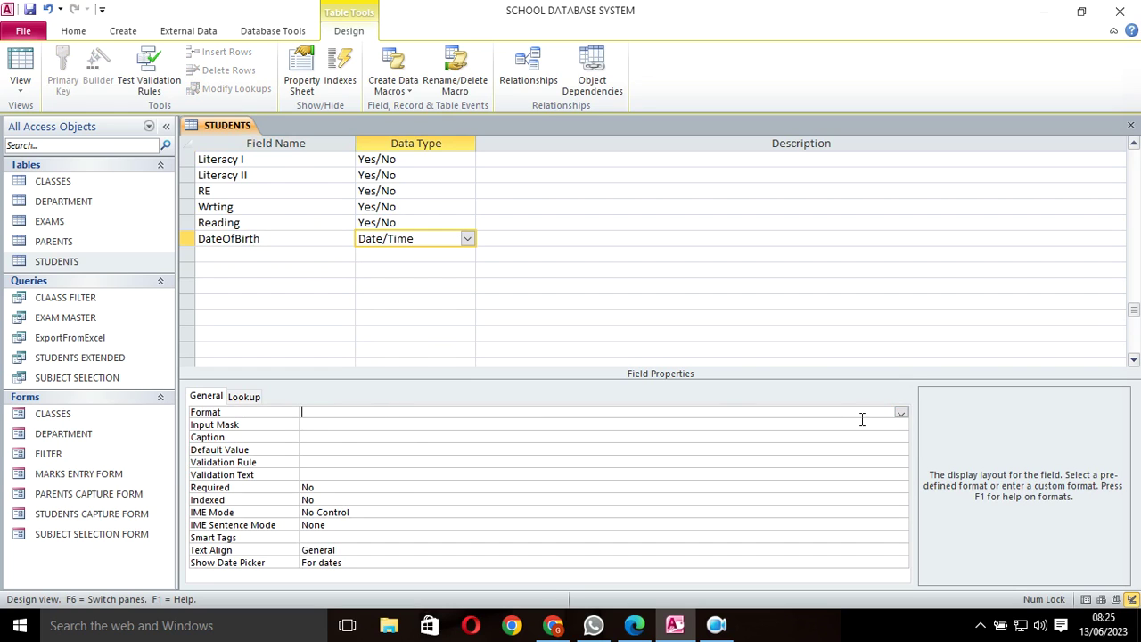
left_click(900, 414)
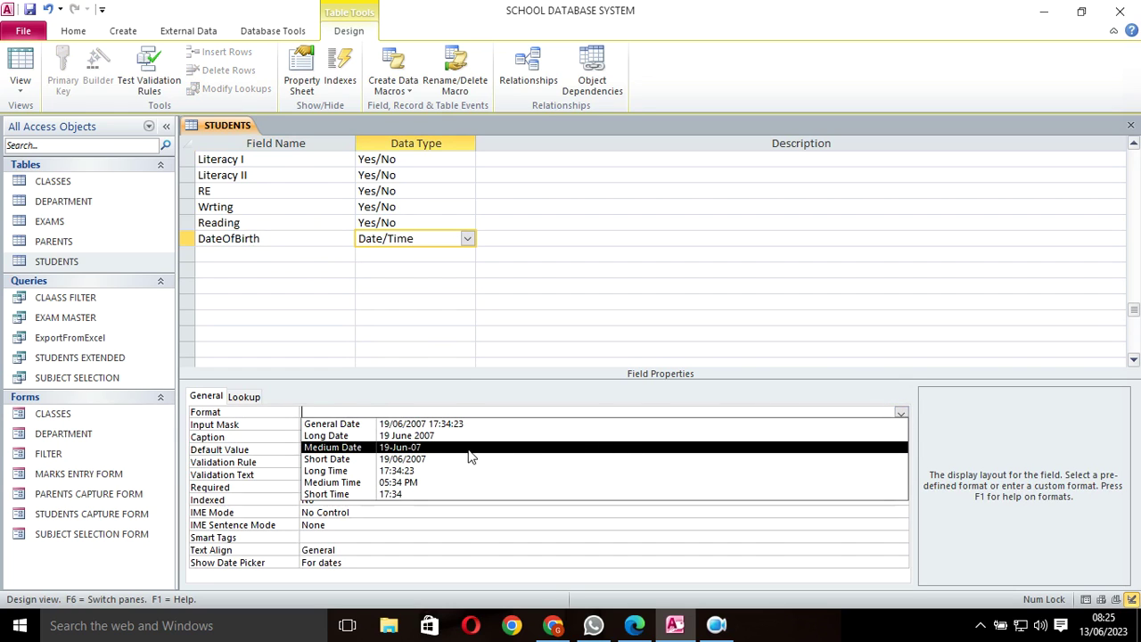
left_click(426, 459)
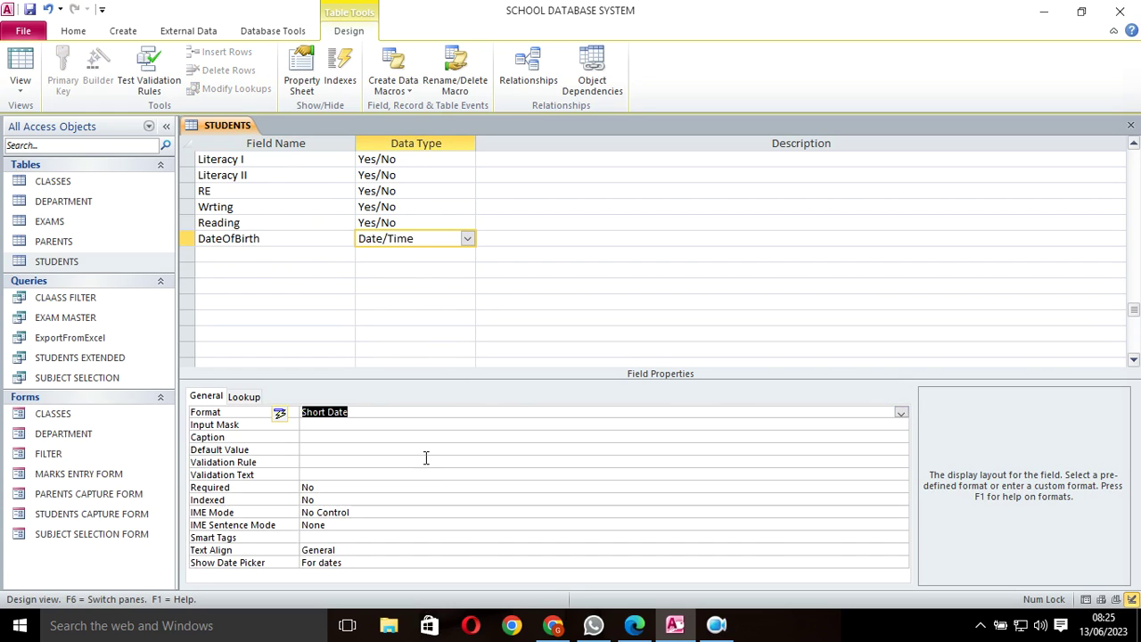
Add a new field named ActualAge in the row below DateOfBirth.
left_click(242, 257)
key("Caps_Lock")
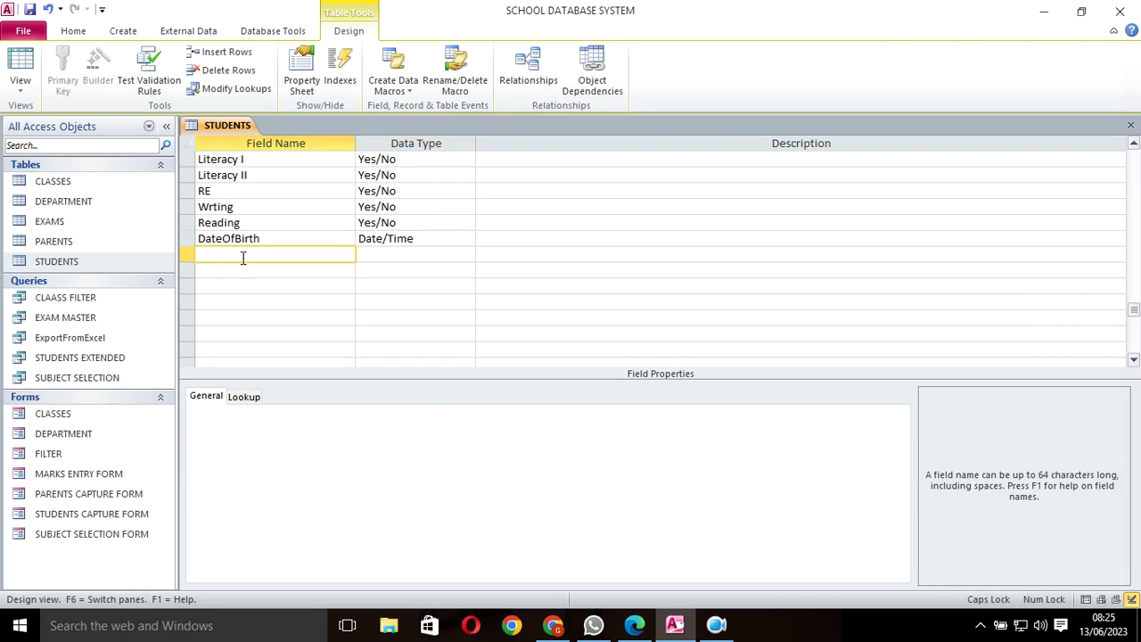
type("AGE")
key("BackSpace")
key("BackSpace")
key("Caps_Lock")
type("age")
key("BackSpace")
key("BackSpace")
key("BackSpace")
type("ge")
key("BackSpace")
key("BackSpace")
type("CtualAge")
Set the ActualAge field's data type to Number, then save and close the STUDENTS table.
left_click(392, 255)
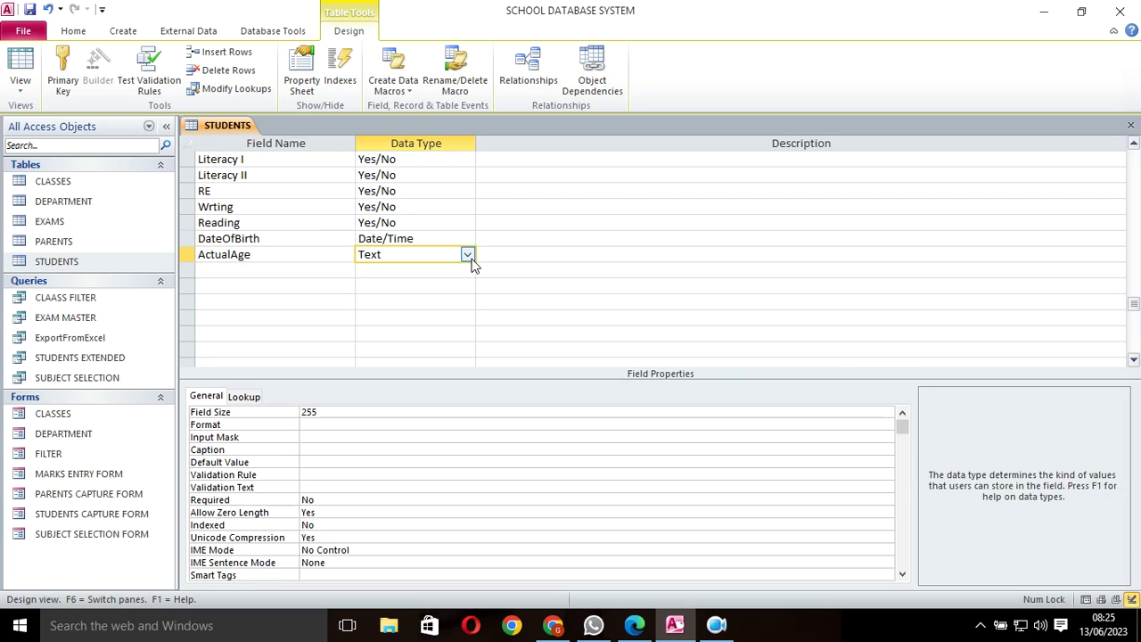
left_click(467, 255)
left_click(439, 302)
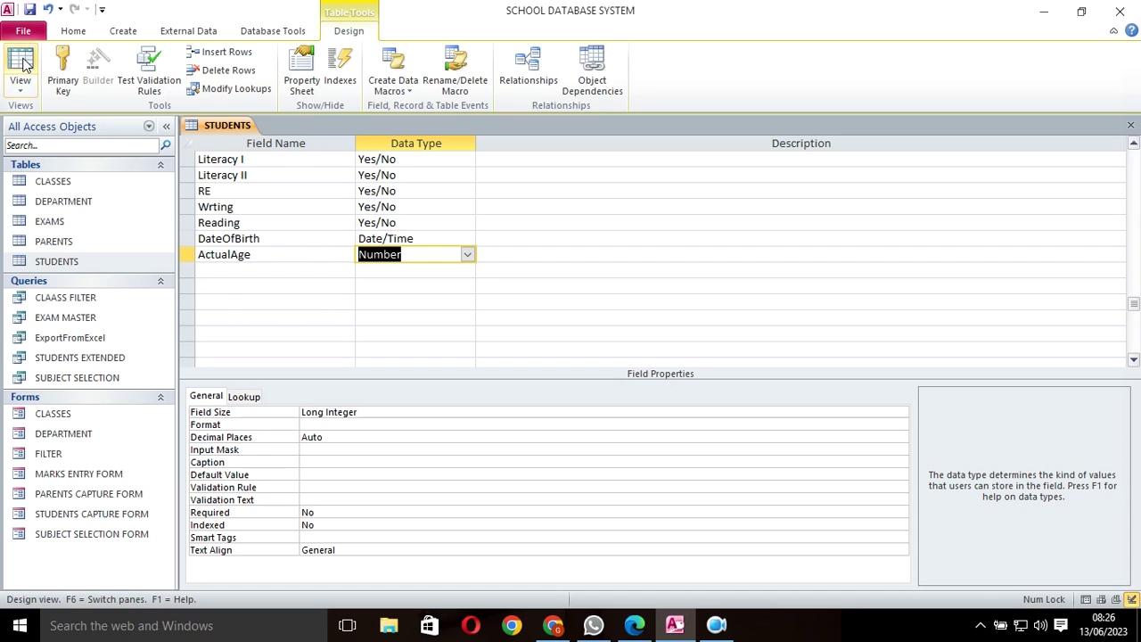
right_click(218, 126)
left_click(279, 183)
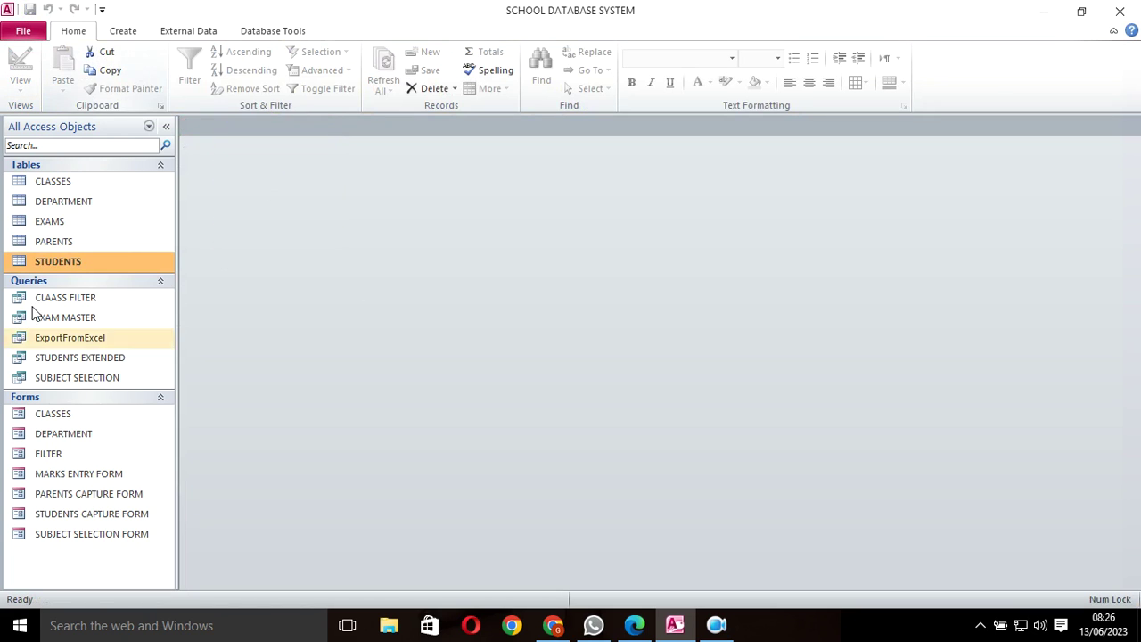
Create a new query in Design view based on the STUDENTS table.
left_click(122, 36)
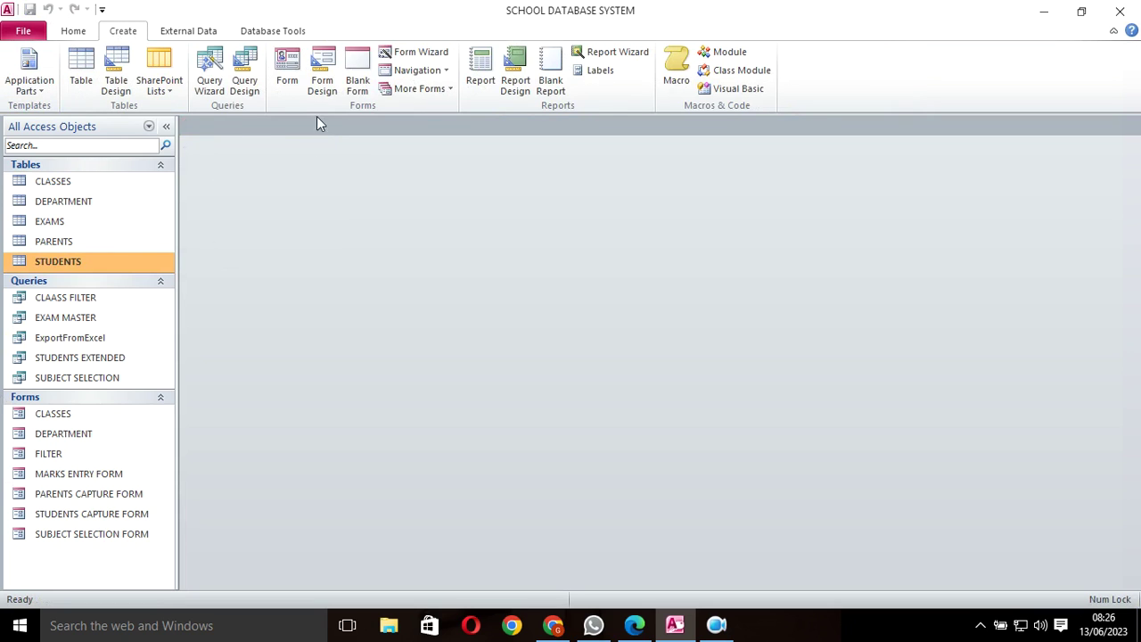
left_click(244, 73)
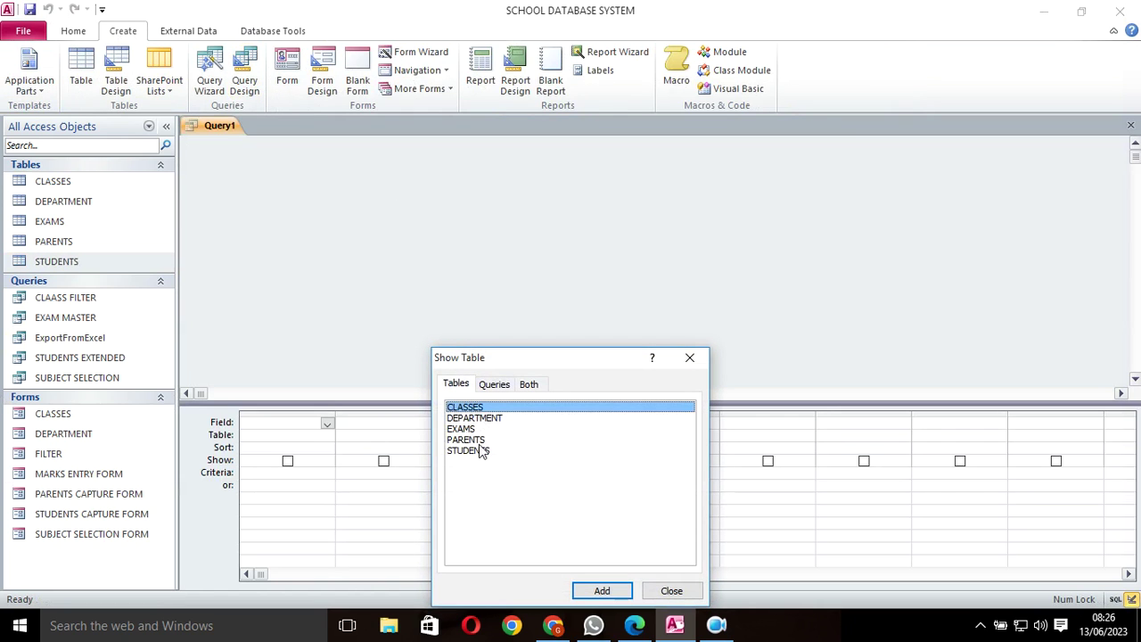
double_click(470, 450)
left_click(689, 358)
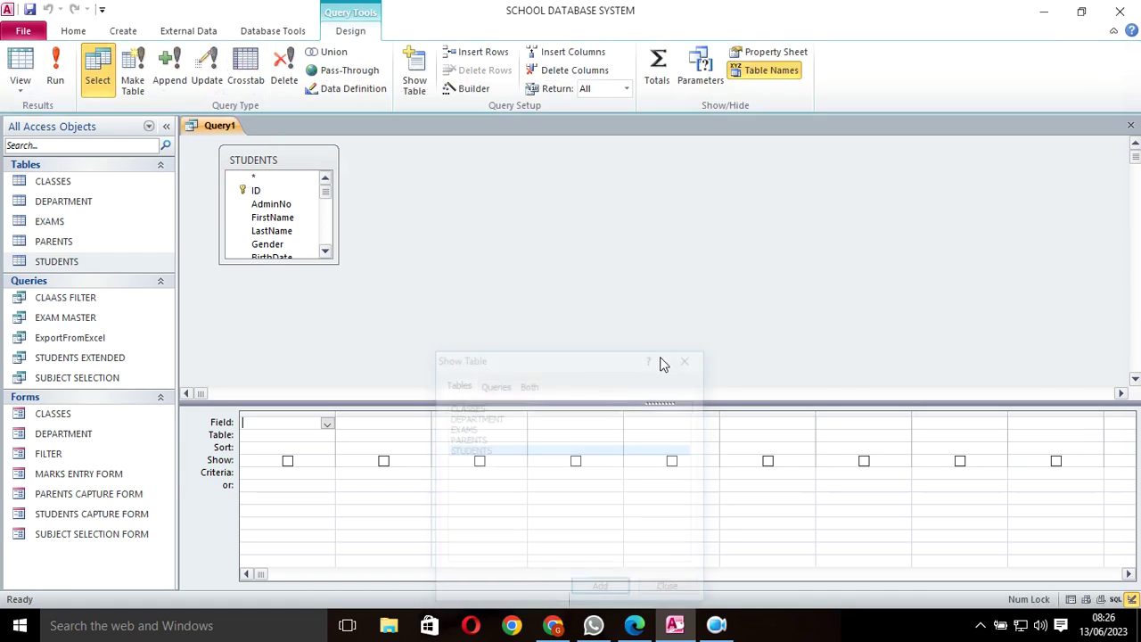
Add the fields AdminNo, FirstName, LastName, Gender, DateOfBirth and ActualAge to the query.
double_click(271, 203)
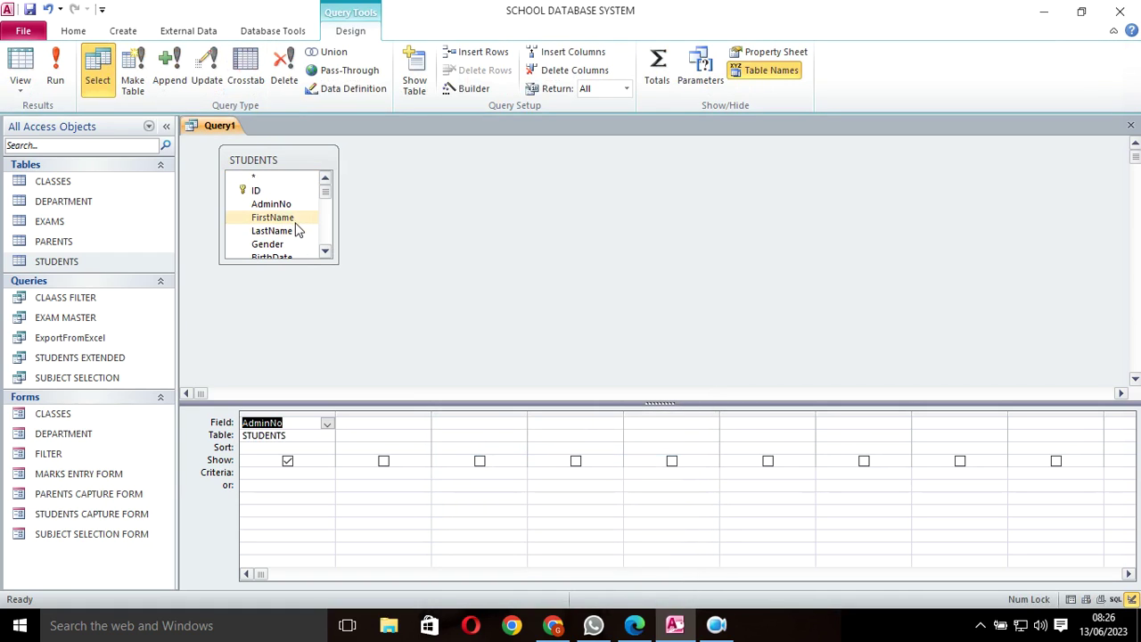
left_click(296, 224)
double_click(296, 221)
double_click(292, 232)
double_click(294, 245)
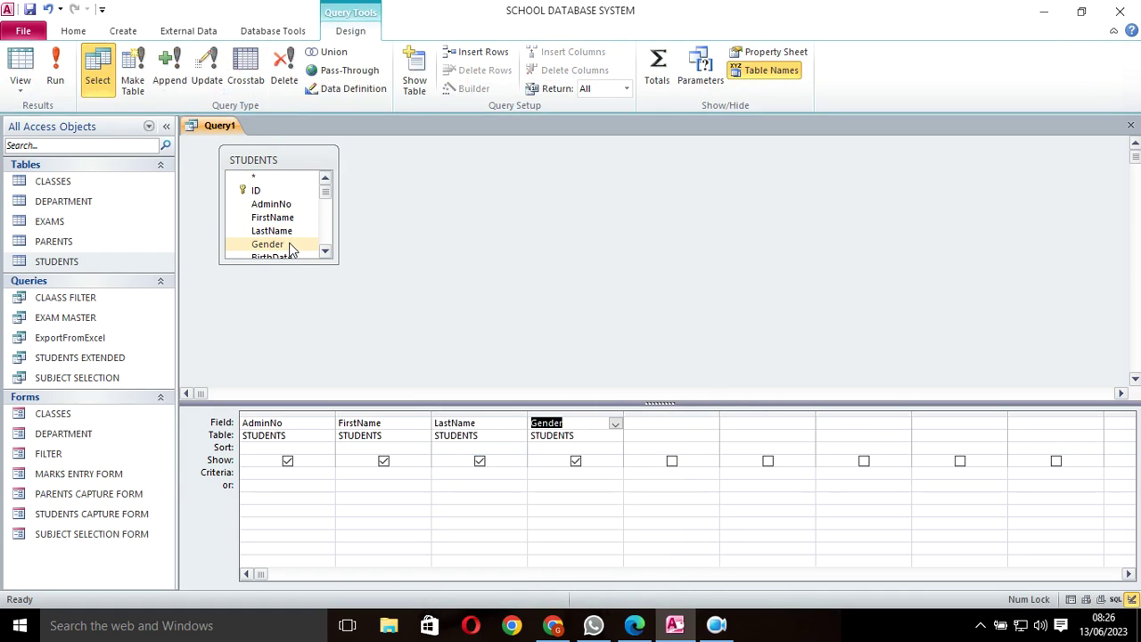
left_click_drag(325, 191, 326, 242)
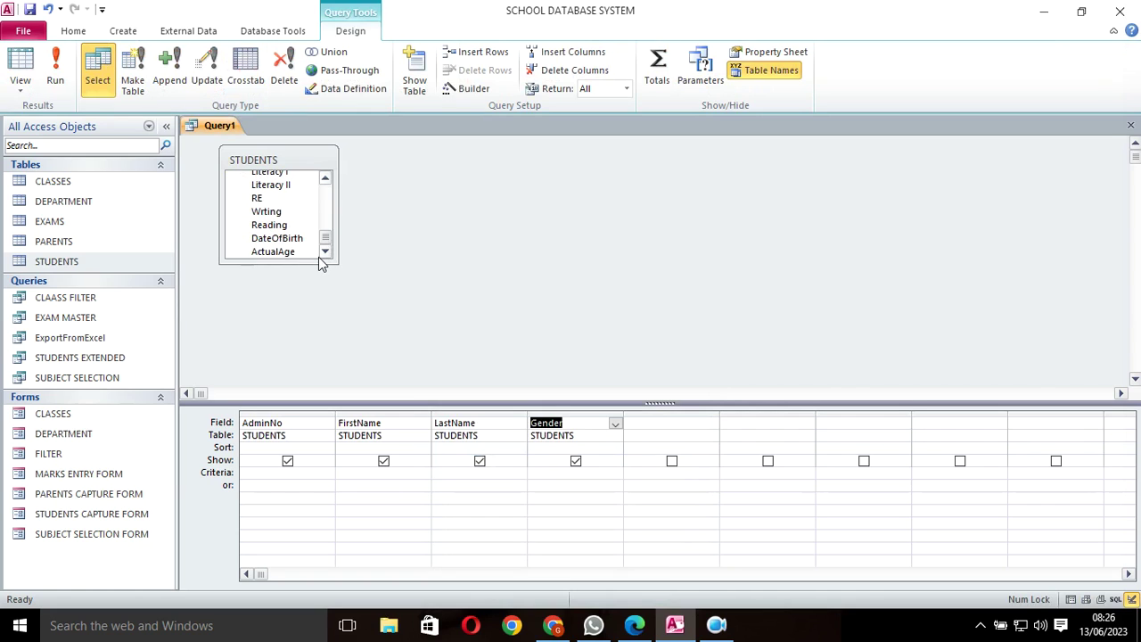
double_click(290, 239)
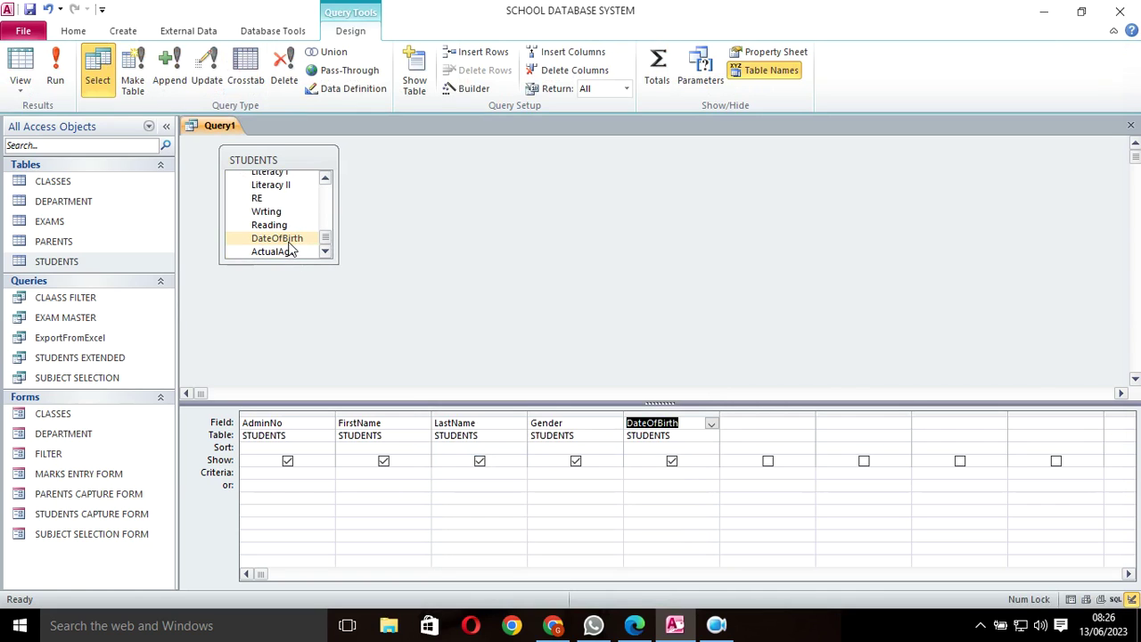
double_click(287, 253)
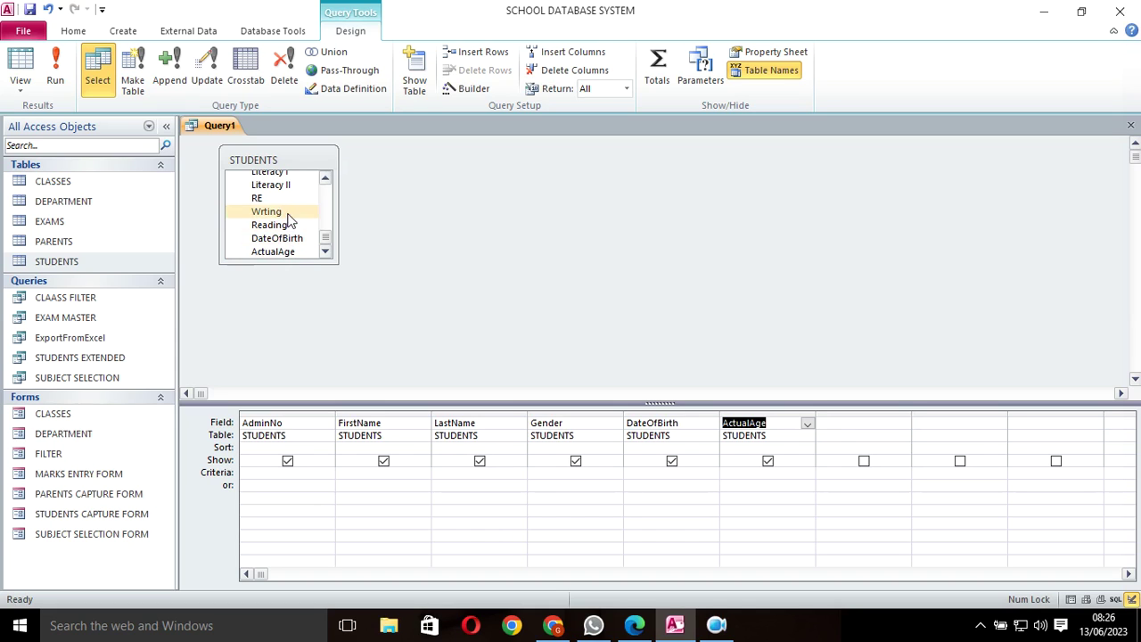
Save the query as SettingDecimalPlaces and close it.
key("ctrl+s")
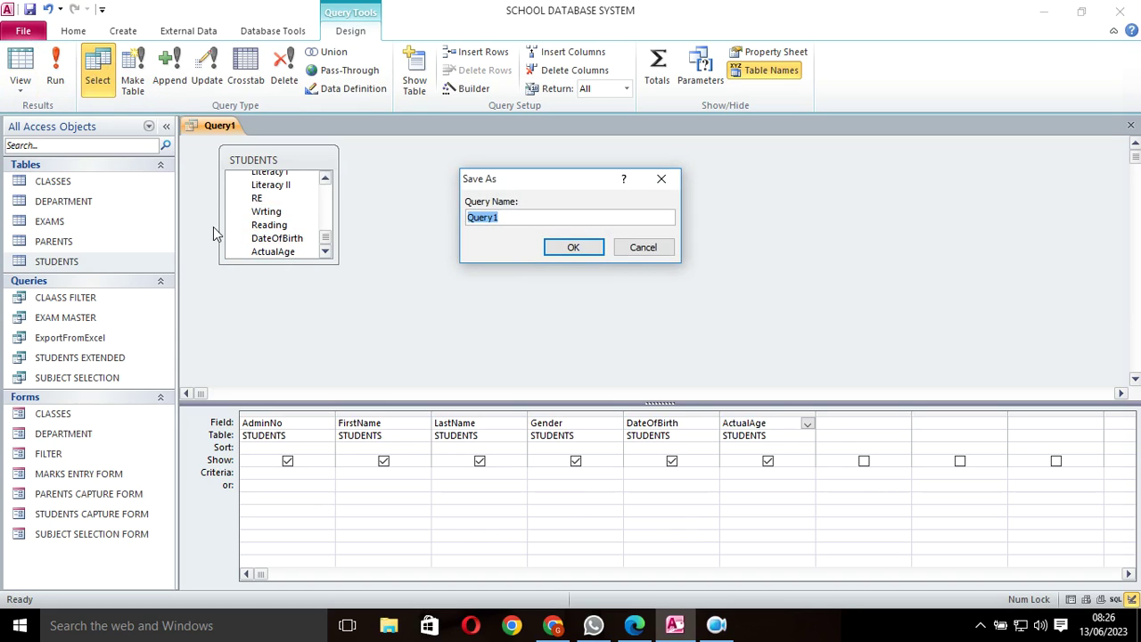
type("d")
key("BackSpace")
key("Caps_Lock")
type("S")
key("Caps_Lock")
type("ettingDecimalPlaces")
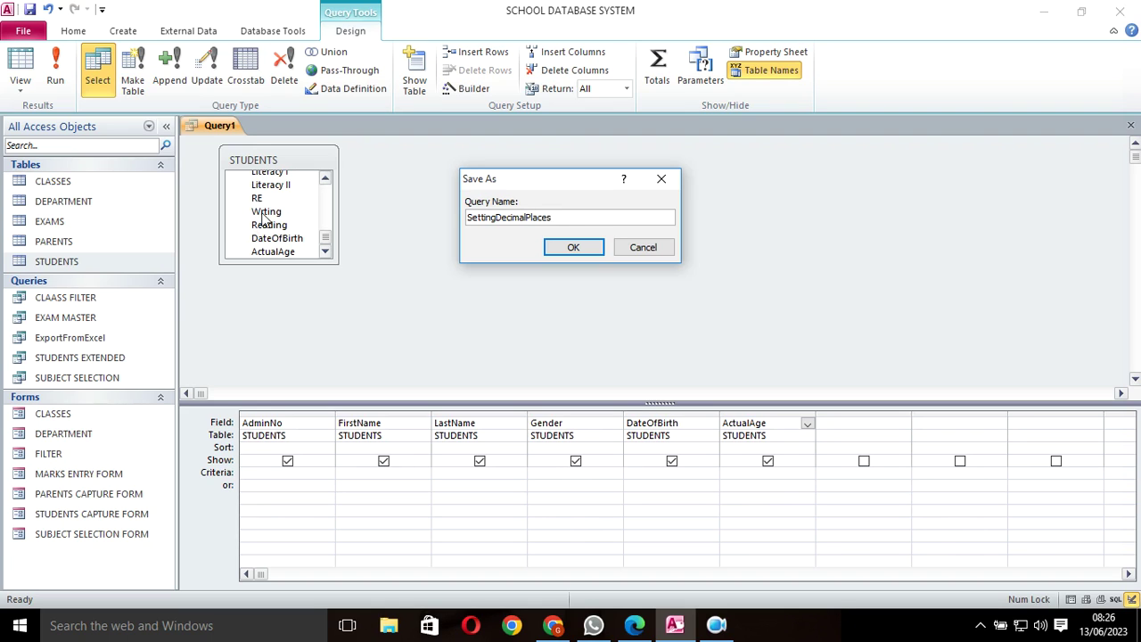
left_click(575, 247)
right_click(267, 134)
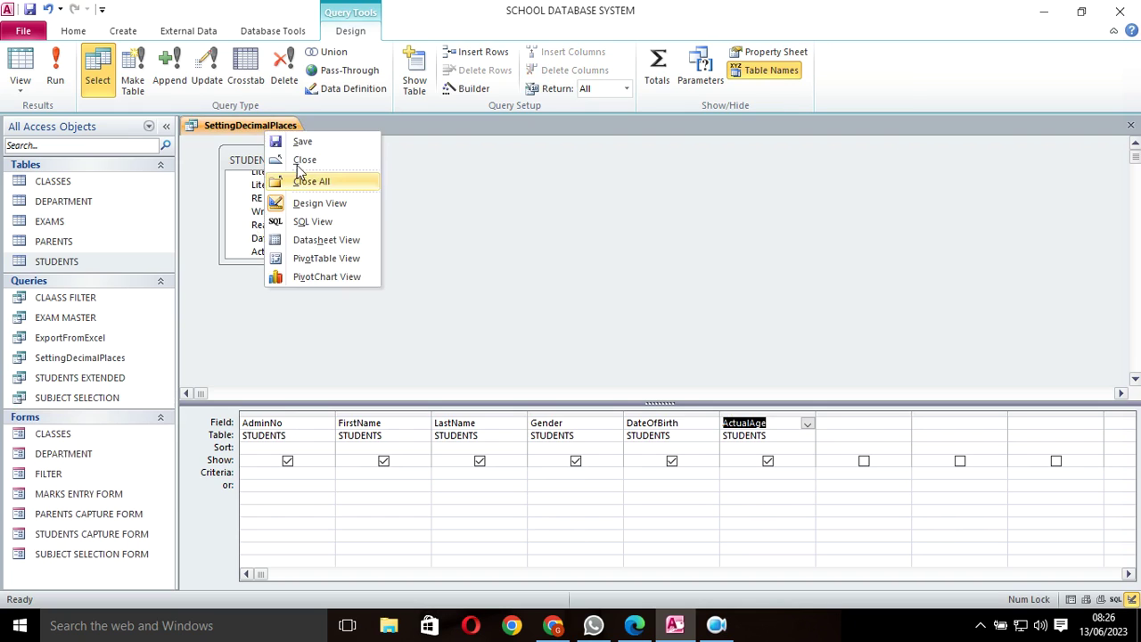
left_click(306, 178)
Open the STUDENTS table and fill in the DateOfBirth field for the first two records.
double_click(105, 266)
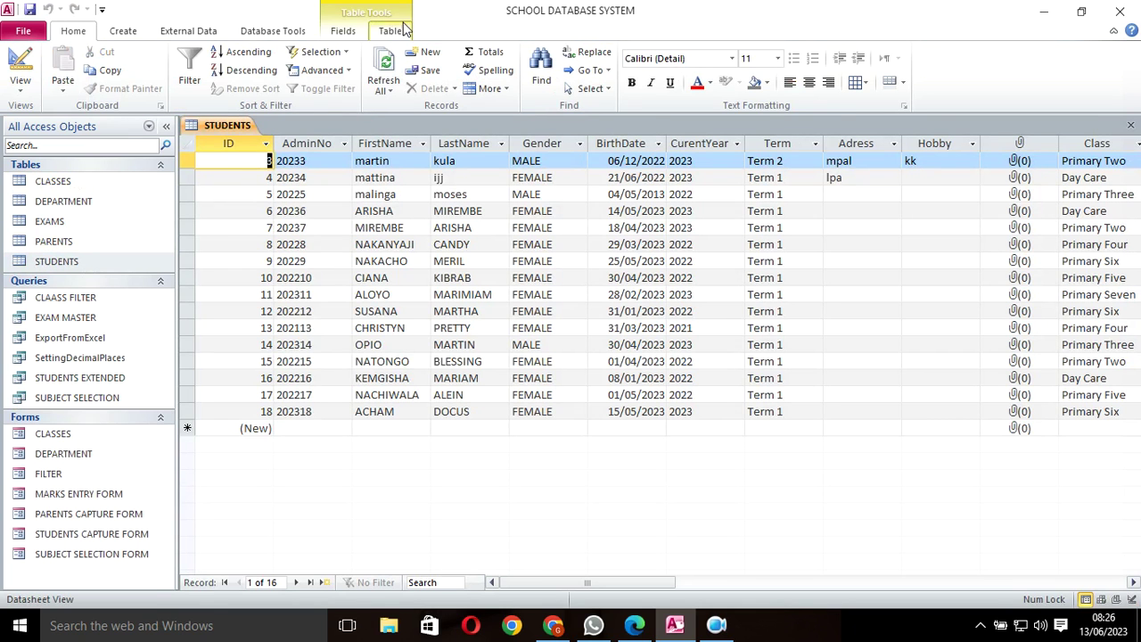
left_click_drag(595, 583, 978, 627)
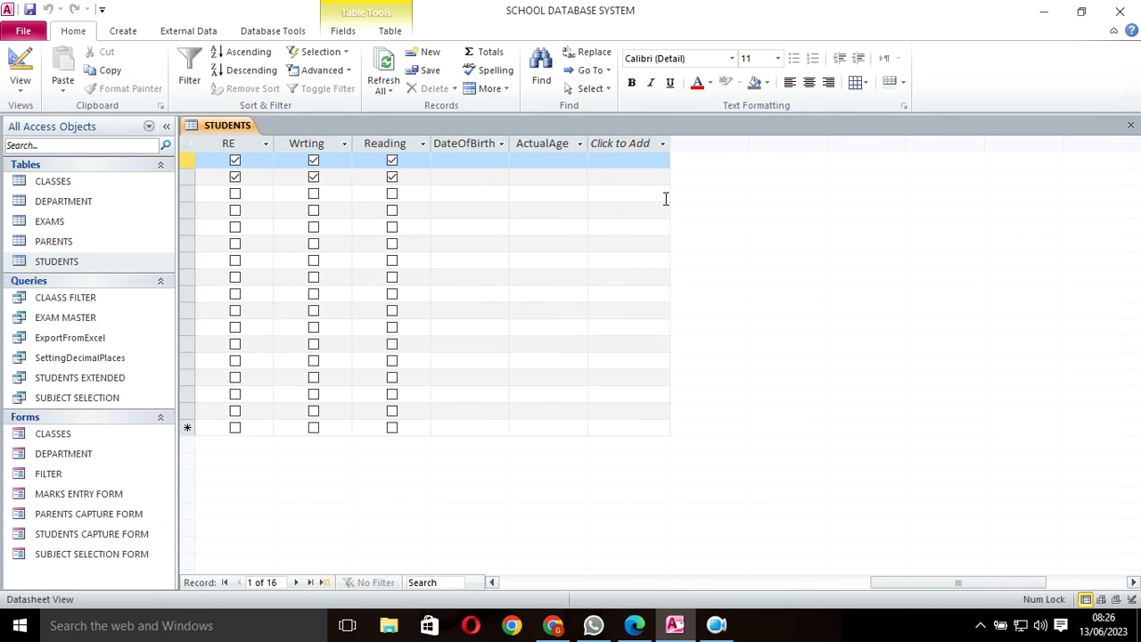
left_click(477, 160)
left_click(517, 159)
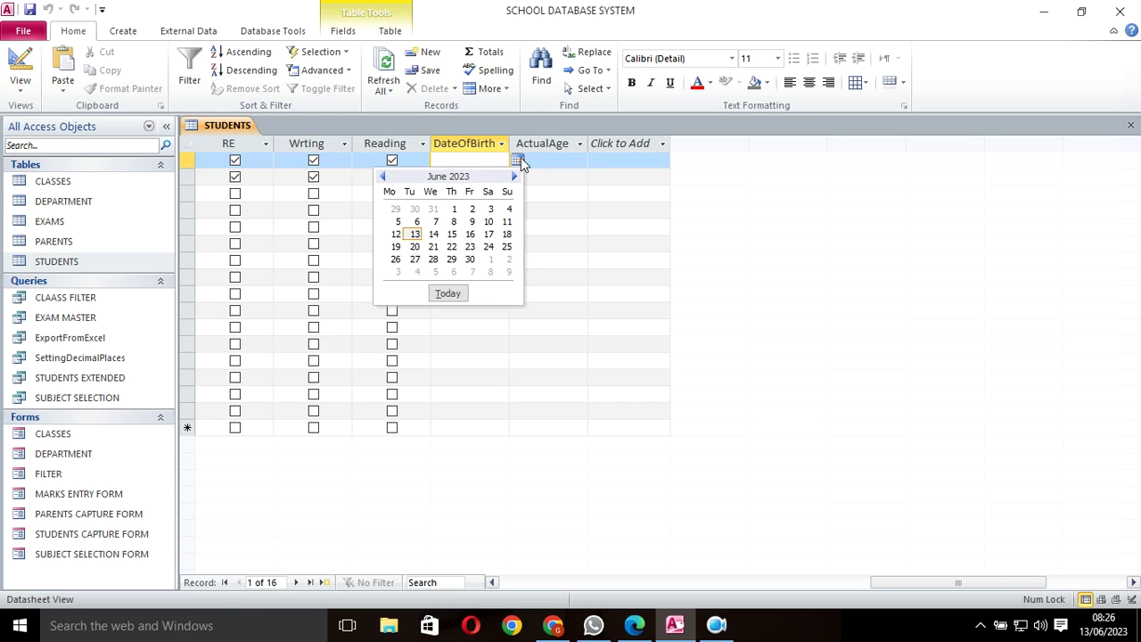
left_click(473, 162)
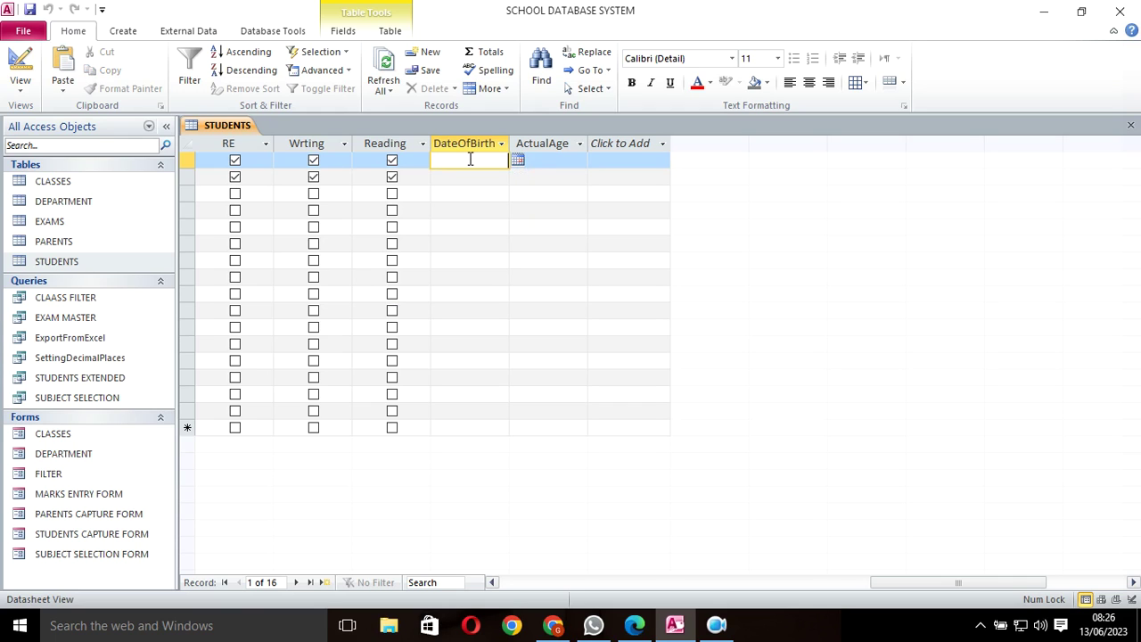
type("2/02/2000")
key("Down")
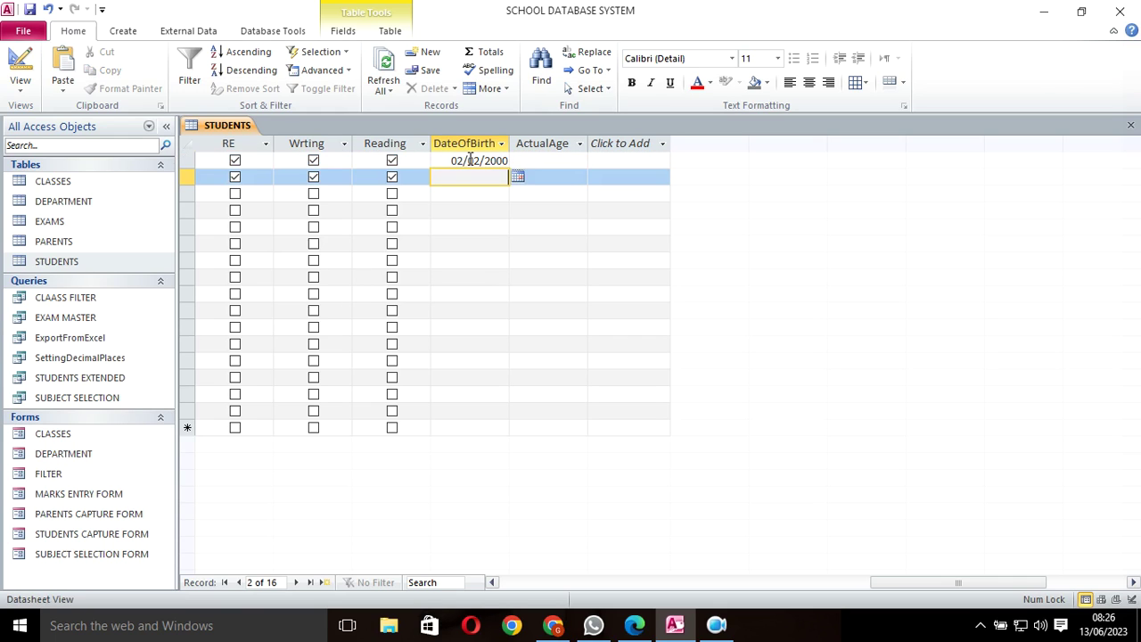
type("2/03/2001")
key("Down")
Fill in the DateOfBirth field for the third and fourth student records.
type("6")
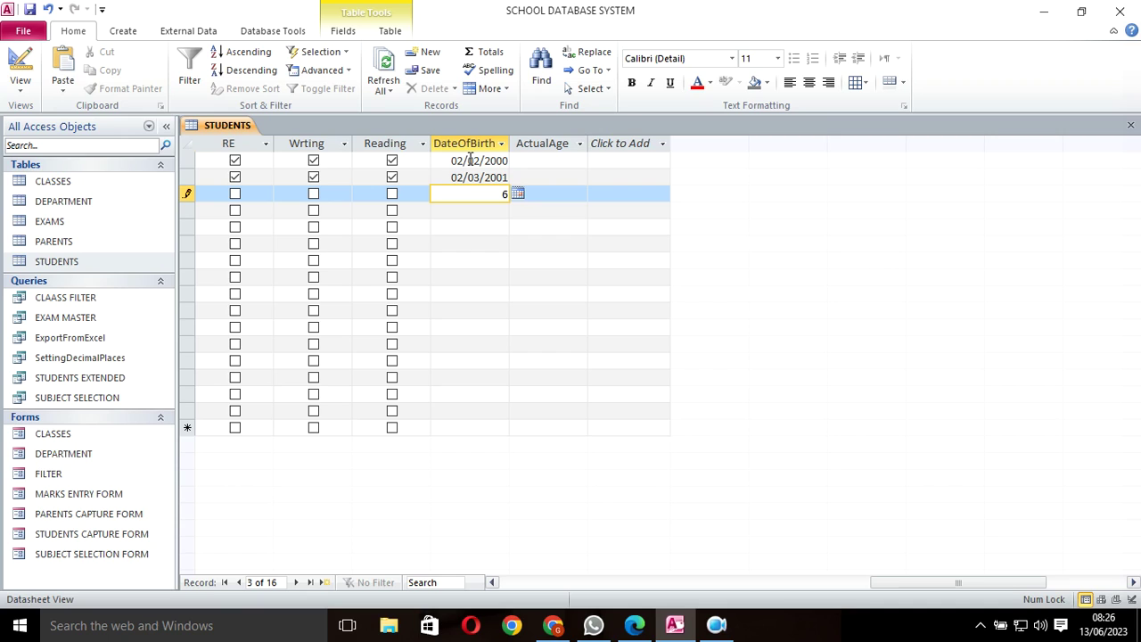
type("/05")
type("/")
type("2000")
key("Down")
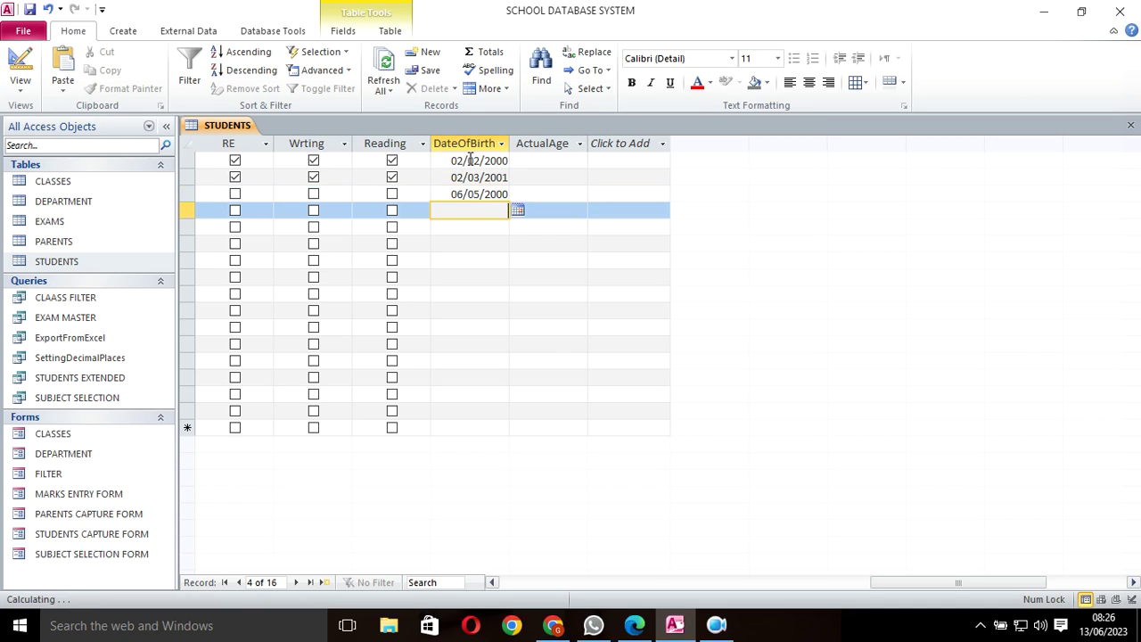
type("8/08/2001")
key("Down")
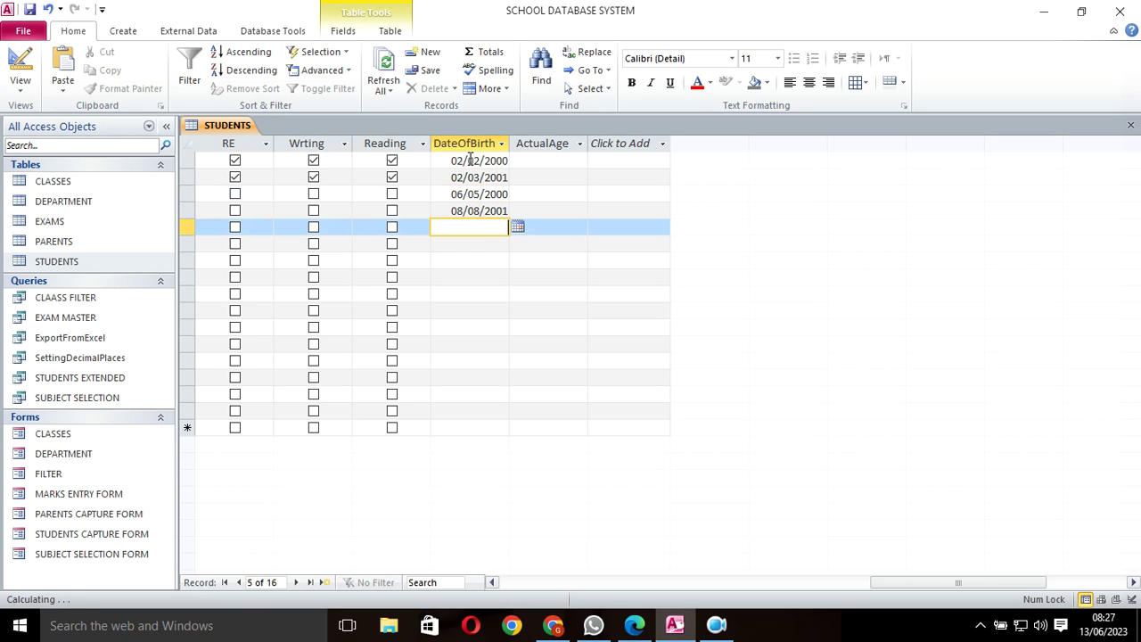
Fill in the DateOfBirth field for the fifth and sixth student records.
type("1/5/1988")
key("Down")
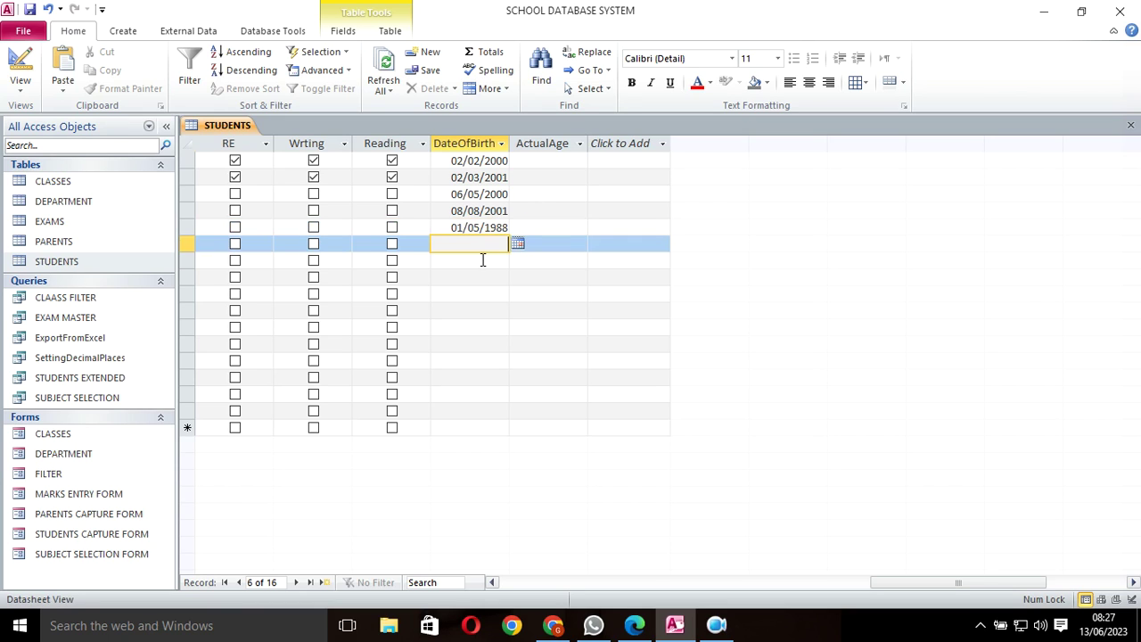
type("2")
type("/05/")
type("2003")
key("Down")
Fill in the DateOfBirth field for the seventh and eighth student records.
type("1/02/")
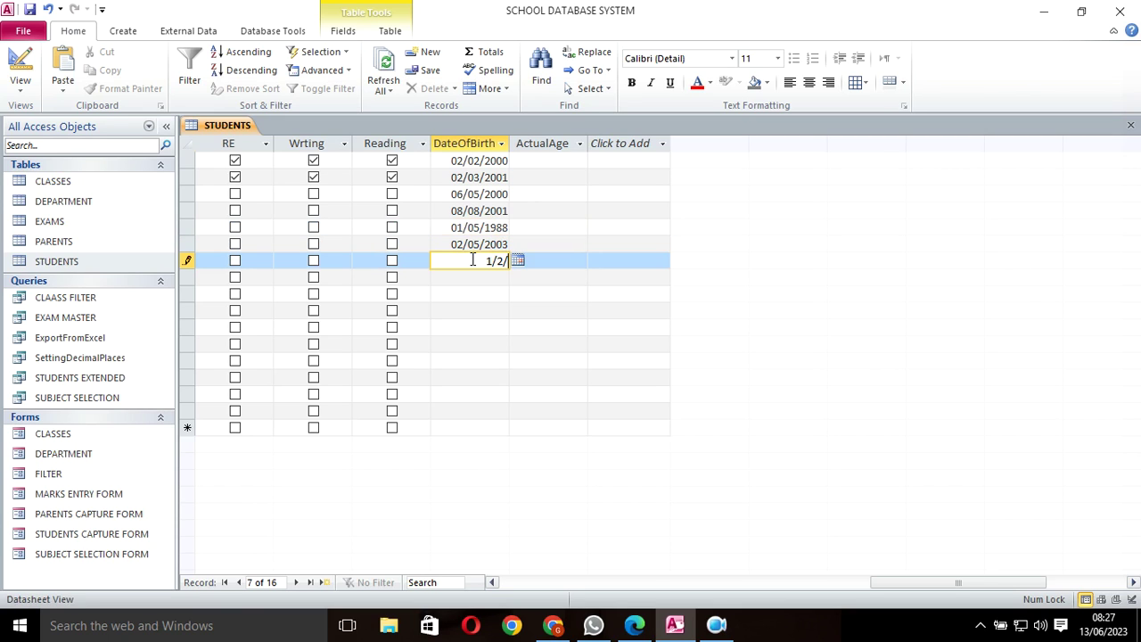
type("2002")
key("Down")
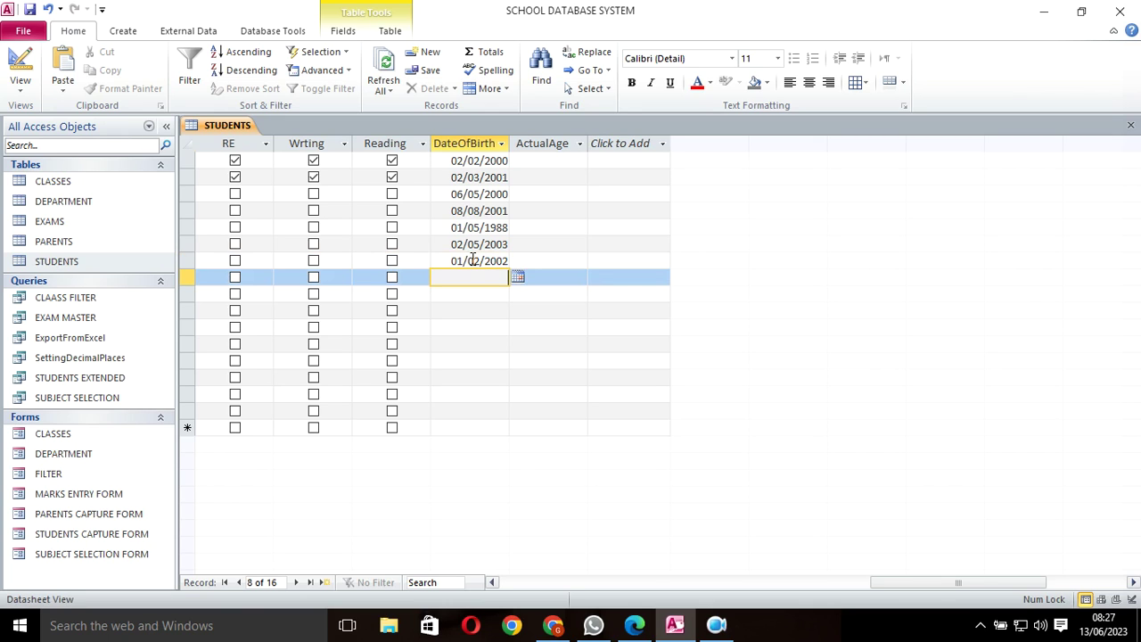
type("1/01/199")
key("Down")
Fill in the DateOfBirth field for the ninth and tenth student records, giving the ninth a full four-digit year.
type("4")
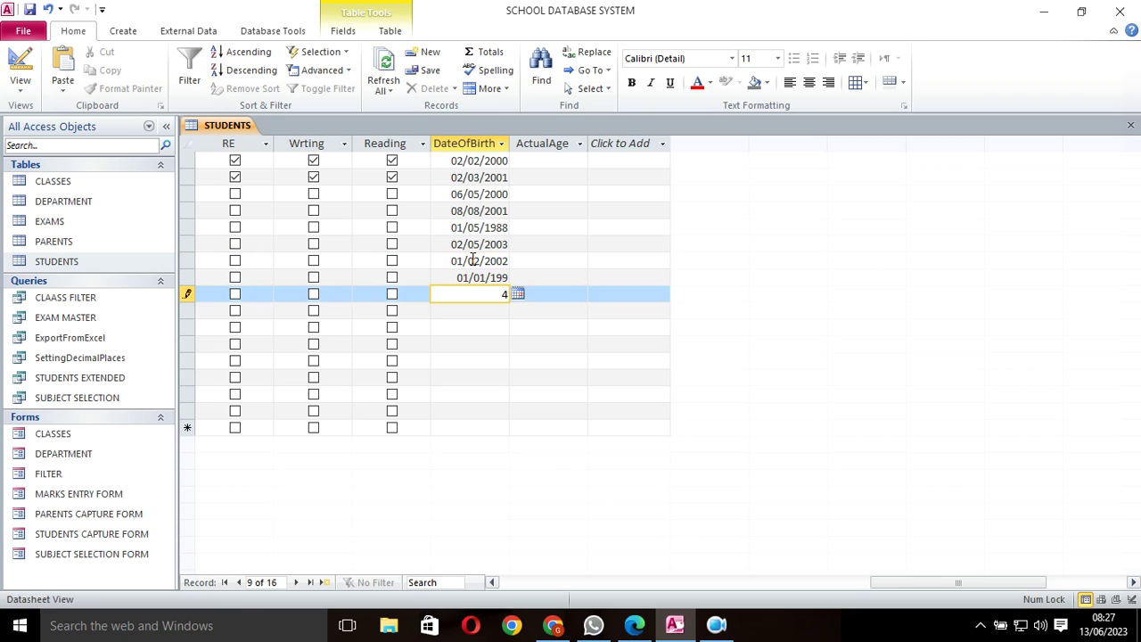
type("/05/200")
key("Down")
left_click(493, 295)
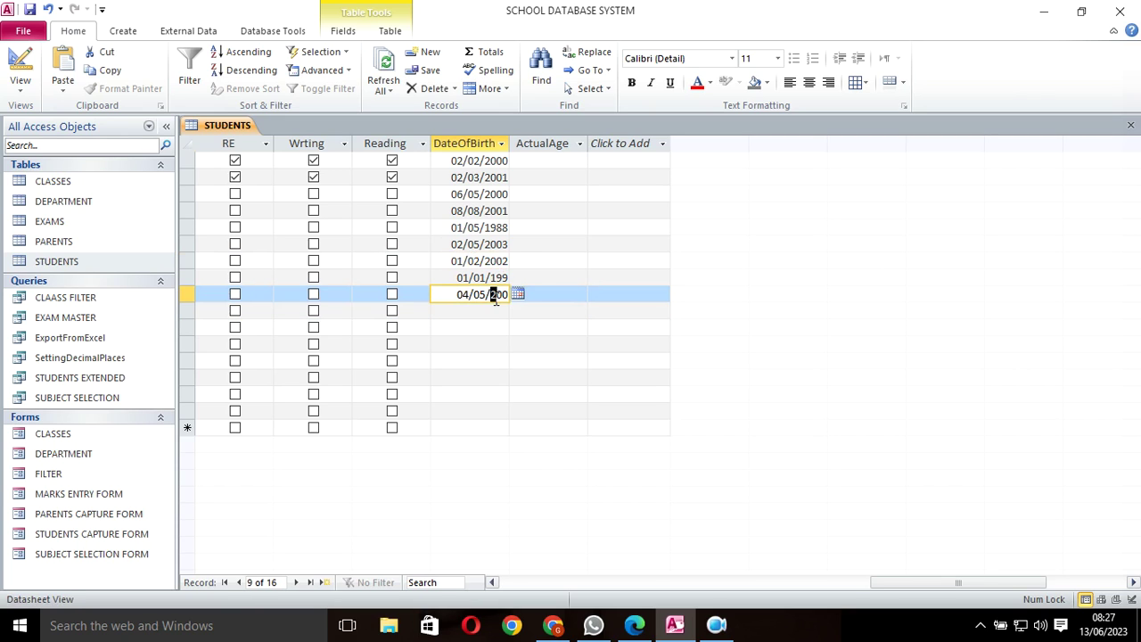
type("0")
left_click(508, 312)
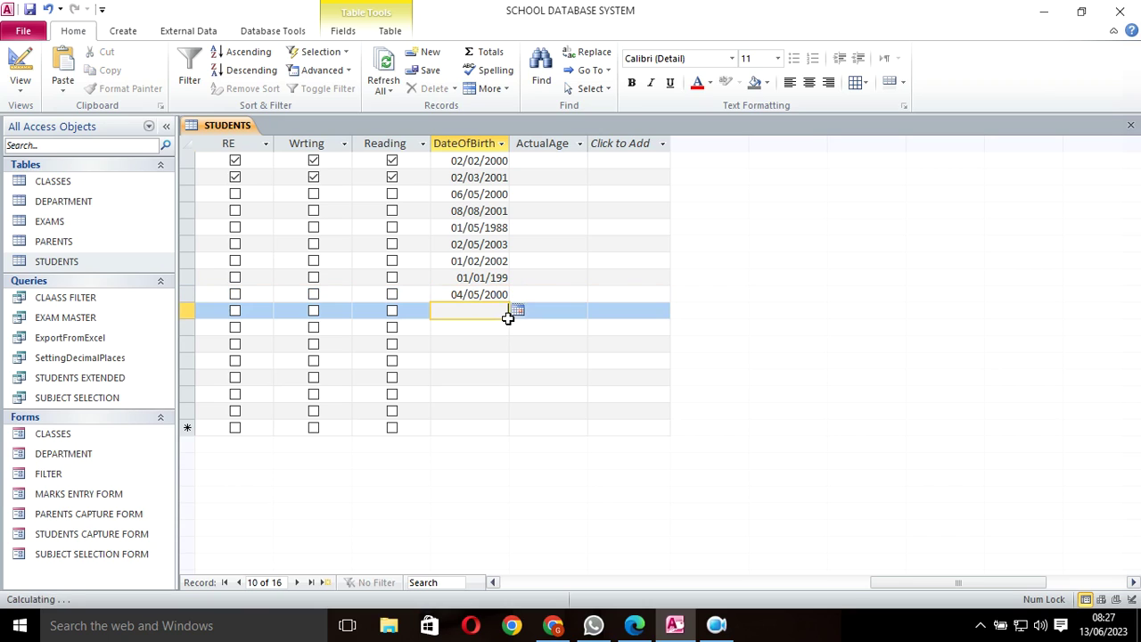
type("2/02/2000")
left_click(507, 326)
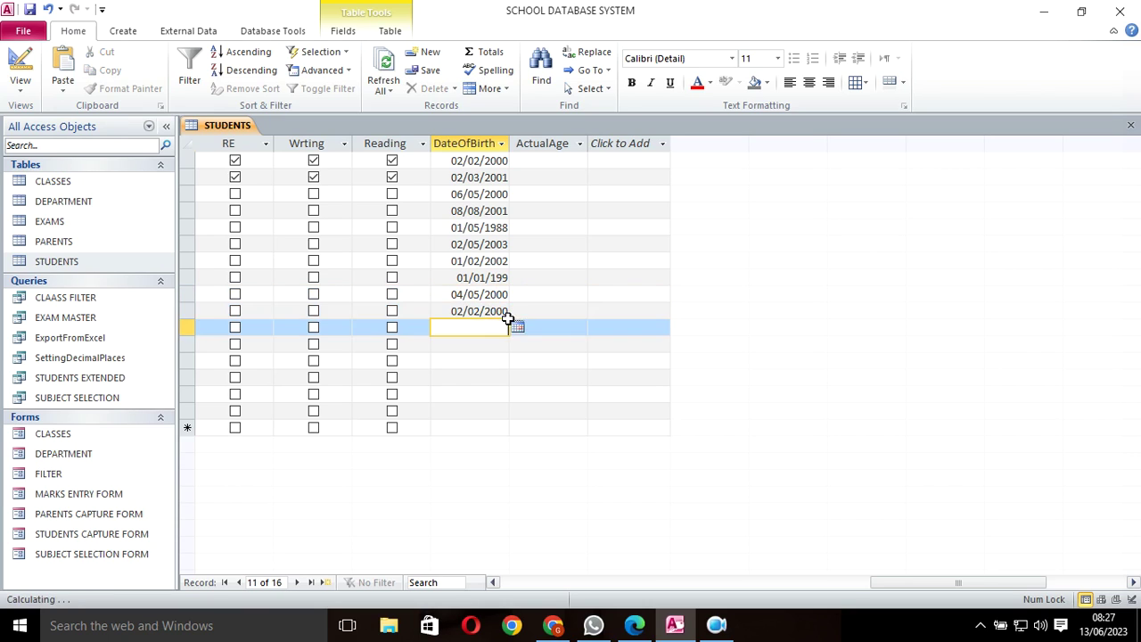
Save and close the STUDENTS table.
right_click(220, 132)
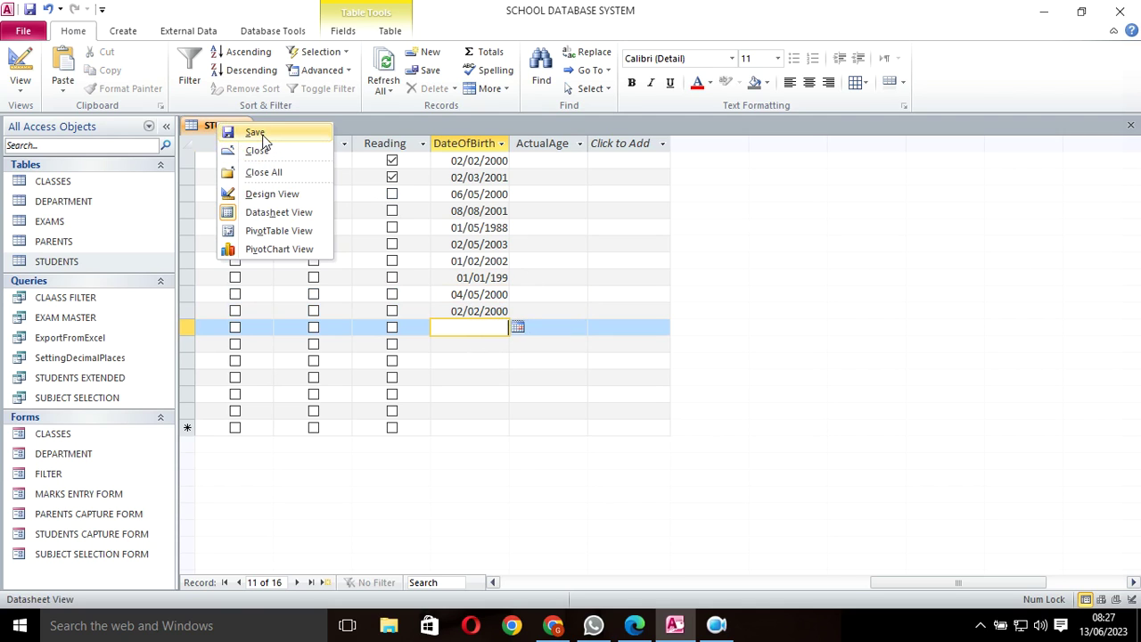
left_click(230, 134)
right_click(230, 133)
left_click(295, 179)
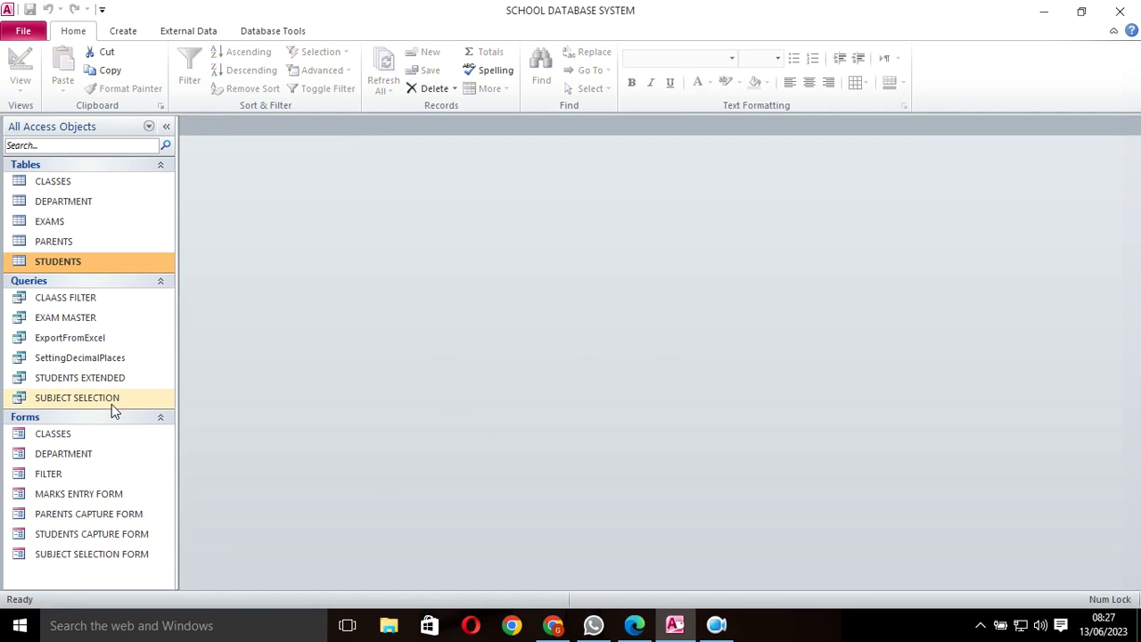
Open the SettingDecimalPlaces query in Design View and widen the ActualAge column of the design grid.
double_click(105, 357)
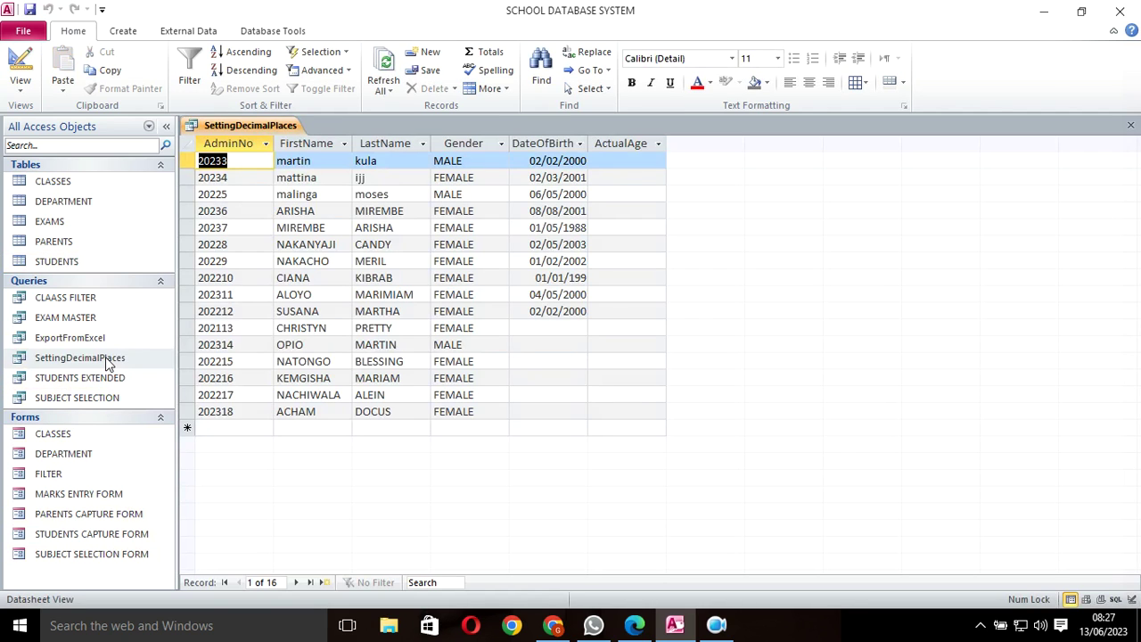
right_click(229, 133)
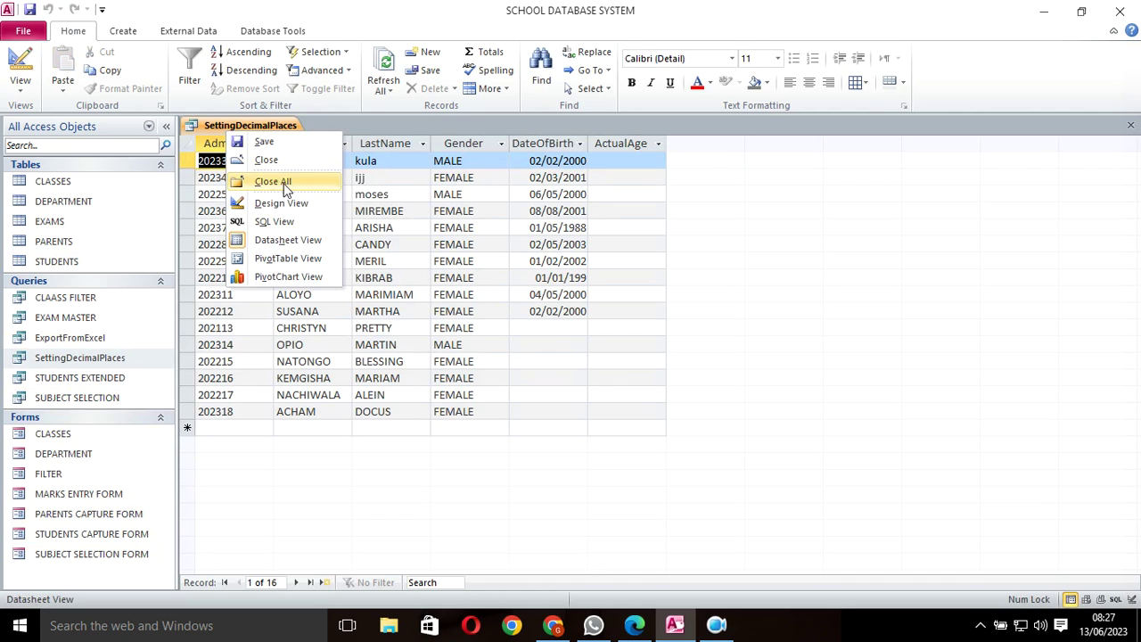
left_click(295, 205)
left_click(807, 409)
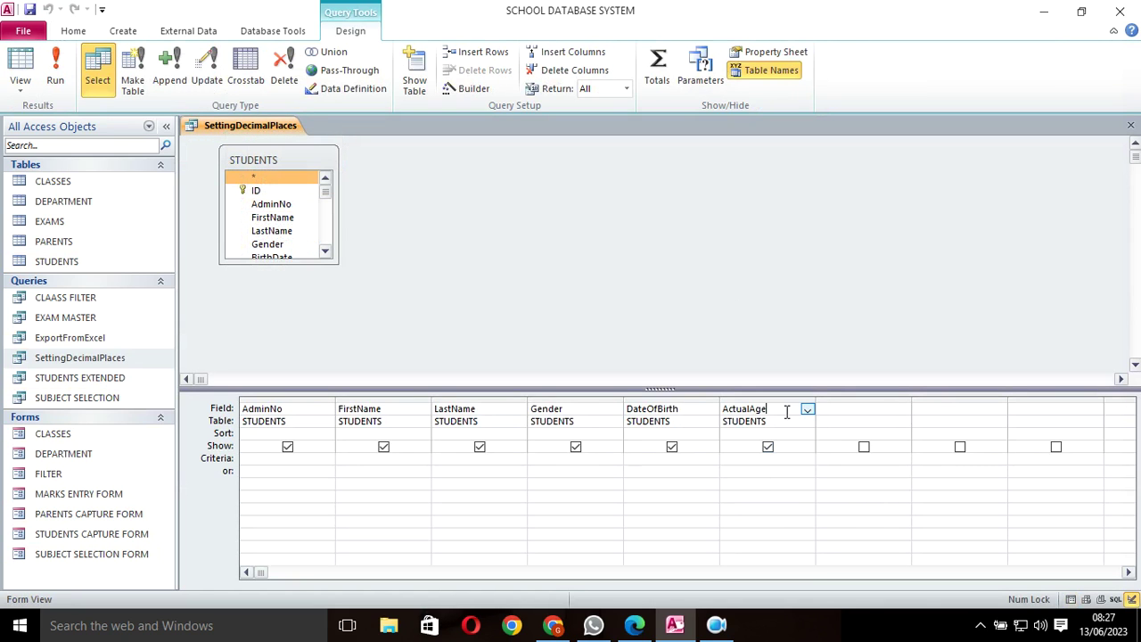
left_click_drag(816, 398, 872, 398)
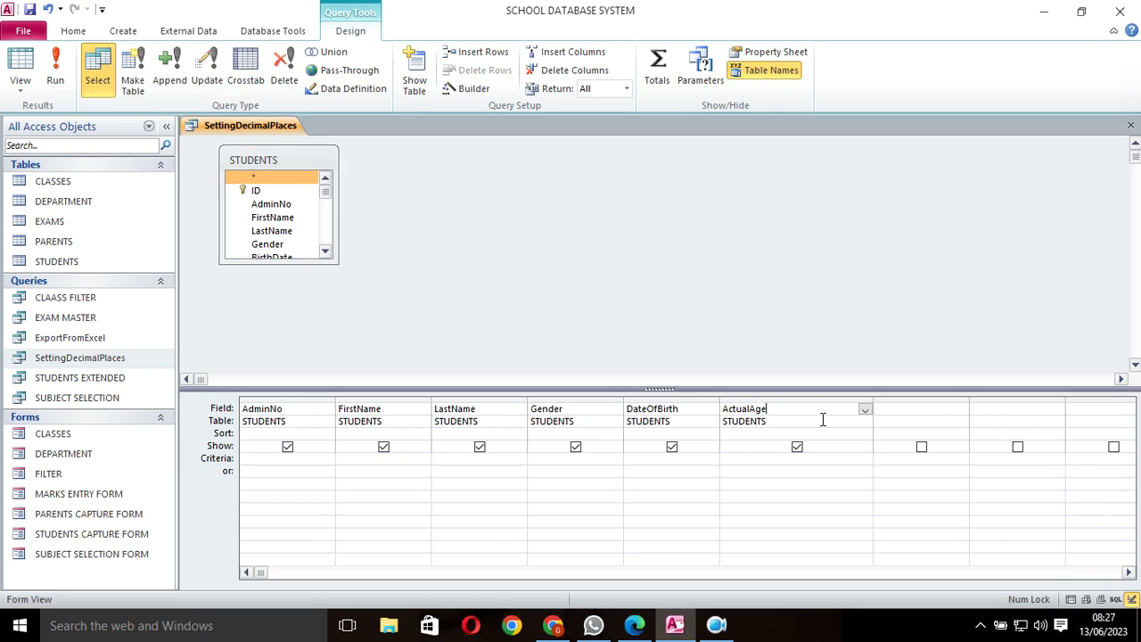
Turn the ActualAge field into the calculated expression ActualAge: (Date()-[DateOfBirth]).
type("Da")
key("BackSpace")
key("BackSpace")
type("(Date")
type("()-DateOfBirth")
left_click(796, 496)
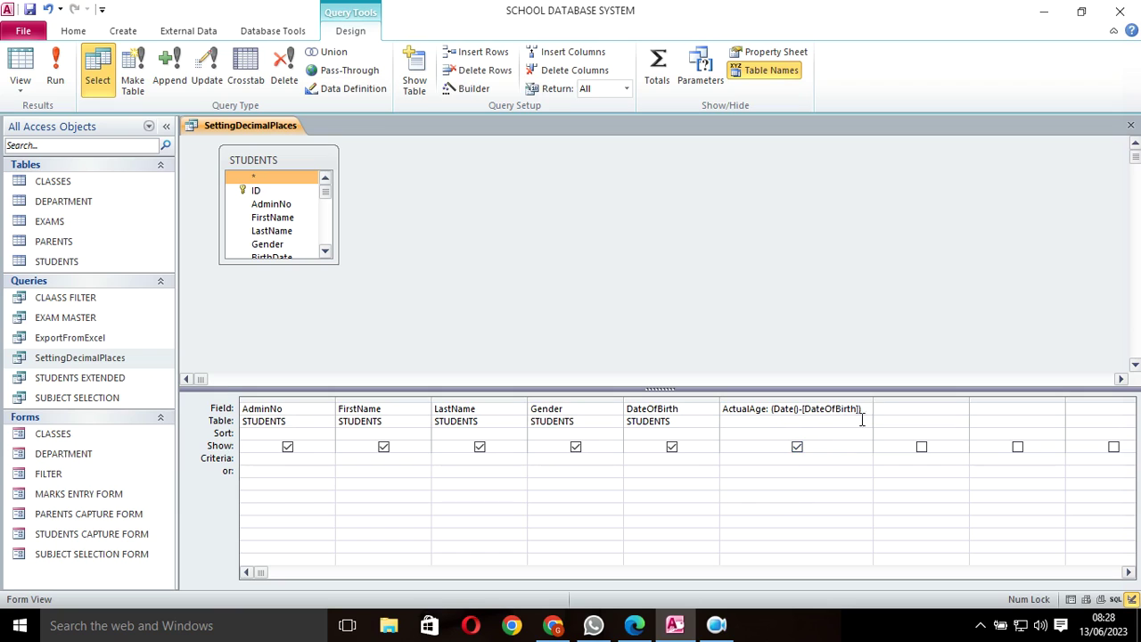
Append /365.25 to the ActualAge expression in the design grid and run the query.
left_click_drag(874, 396, 950, 398)
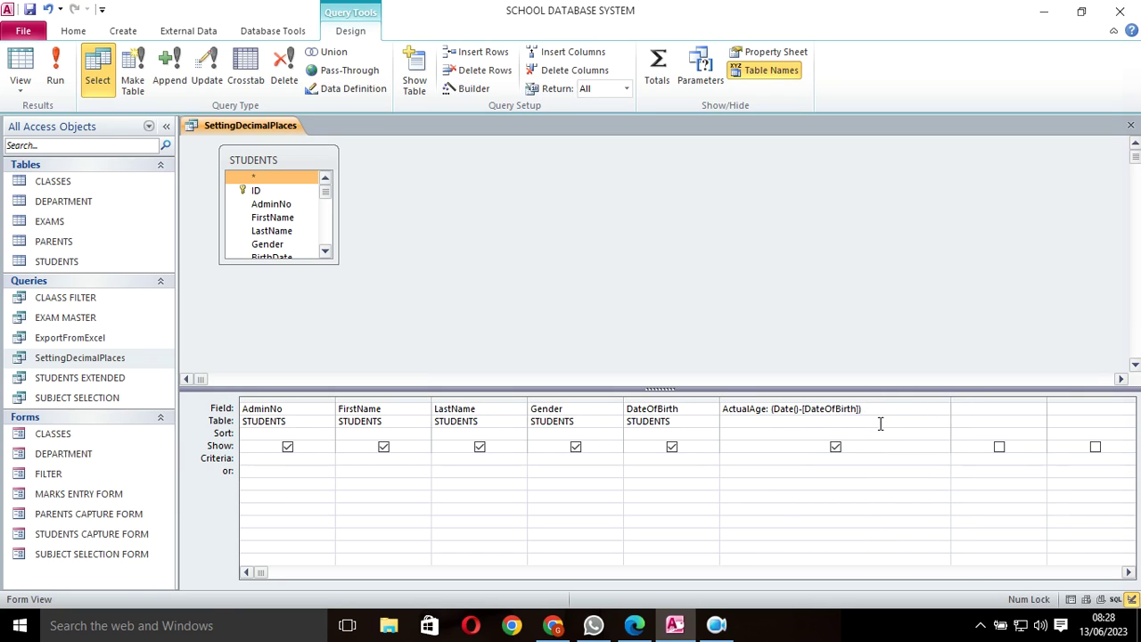
left_click(894, 414)
type("/365.25")
left_click(53, 73)
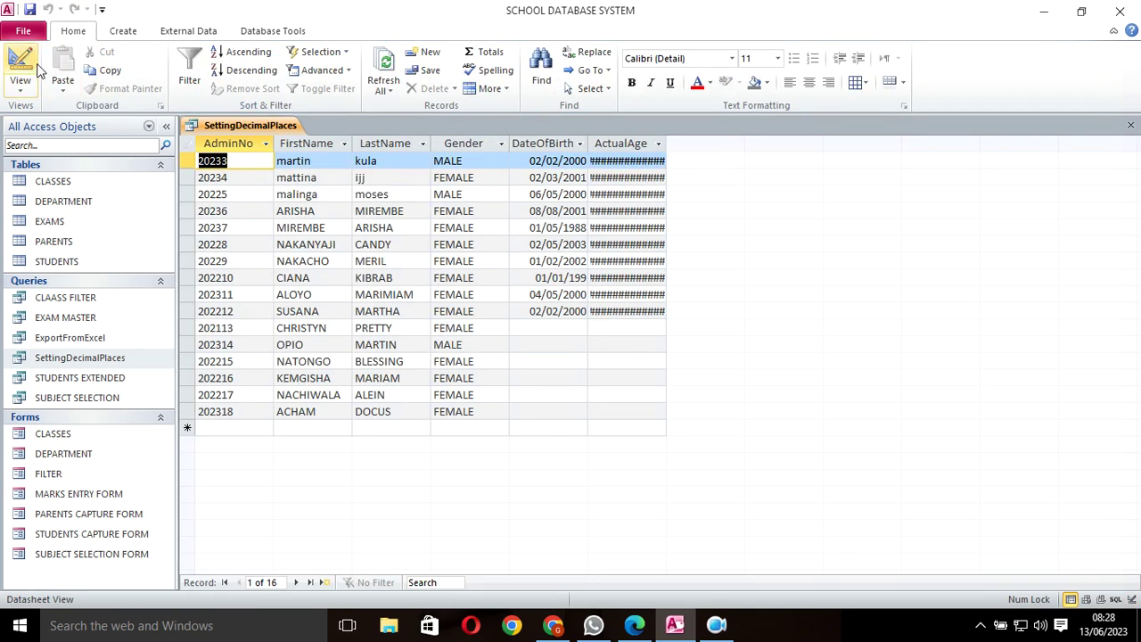
Widen the ActualAge column in the query datasheet so that the complete calculated values fit.
left_click(658, 144)
left_click(787, 163)
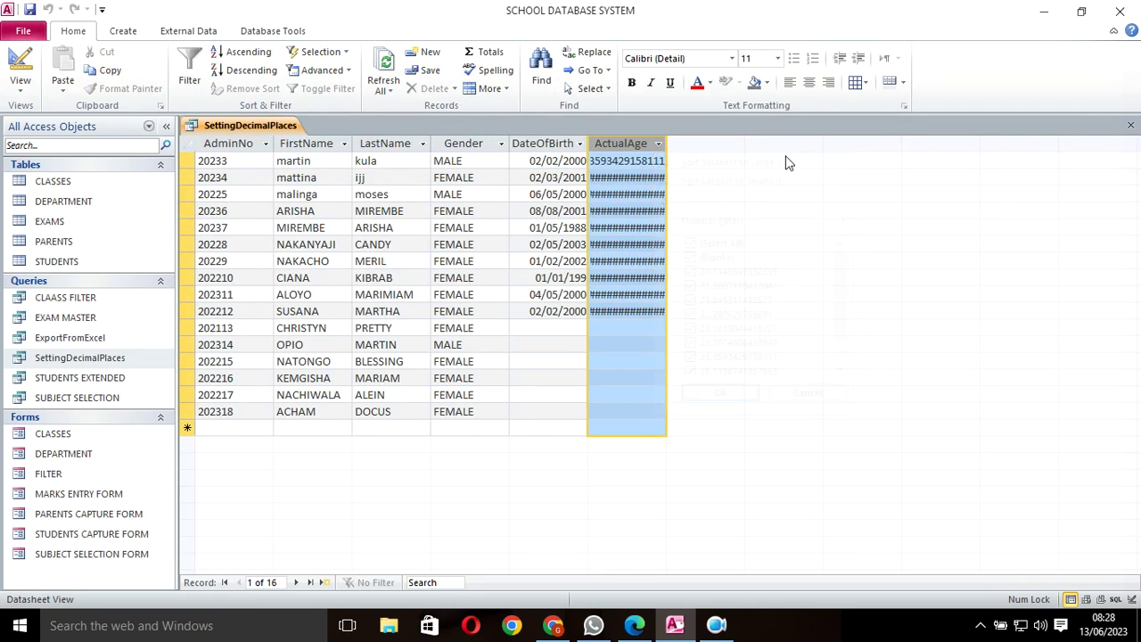
left_click_drag(667, 143, 807, 191)
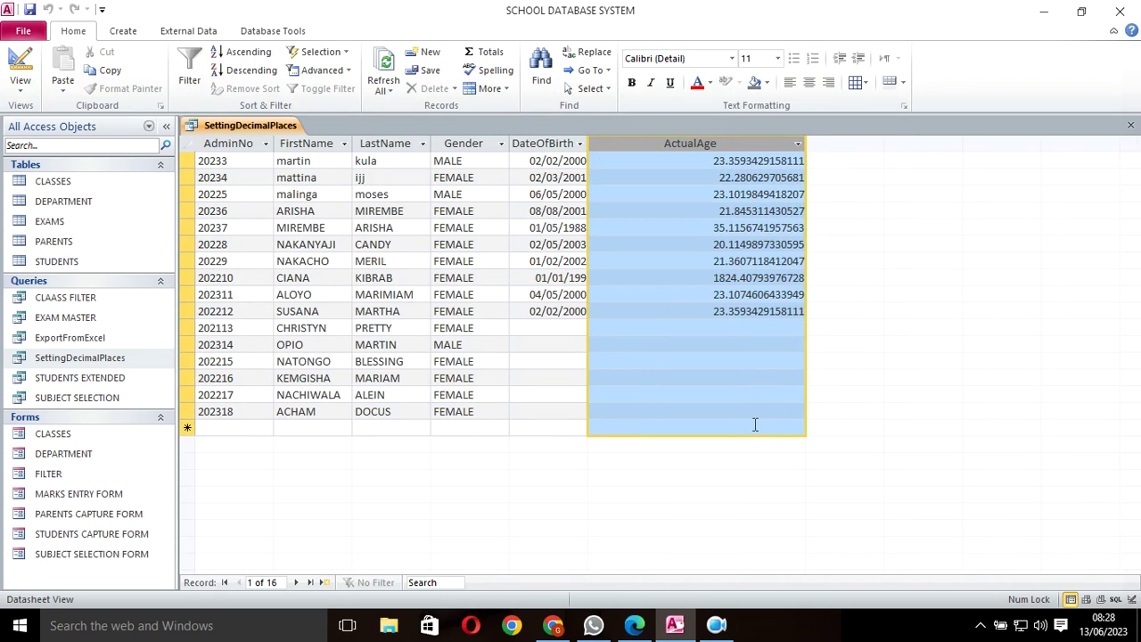
left_click(790, 418)
left_click(732, 143)
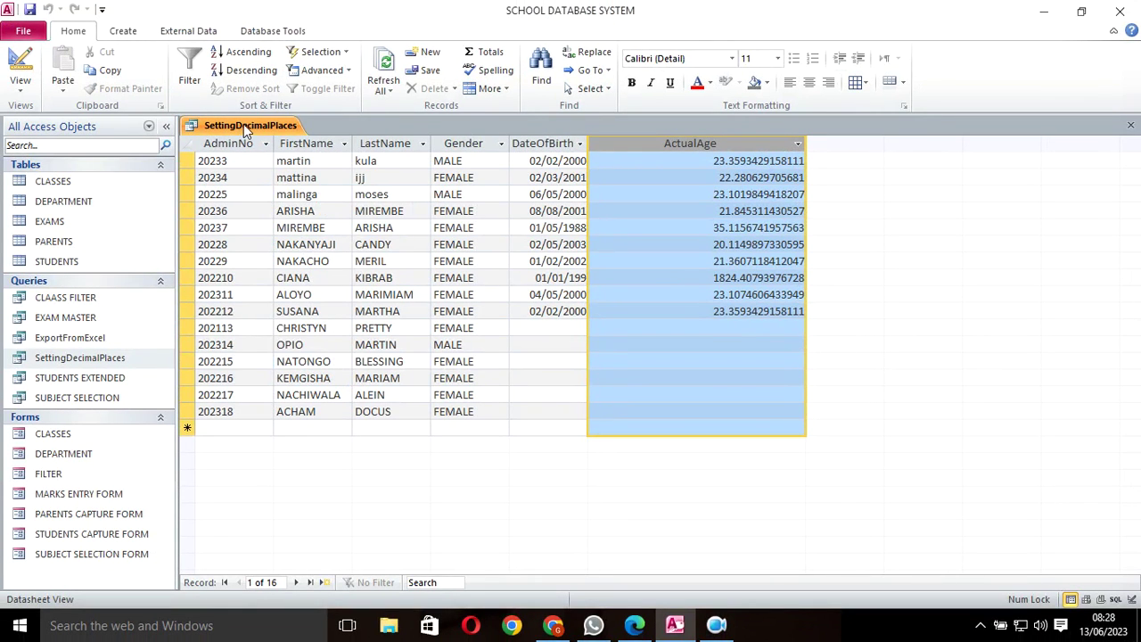
Return the query to Design View and set the ActualAge field's Format property to Fixed.
right_click(244, 124)
left_click(303, 200)
right_click(906, 414)
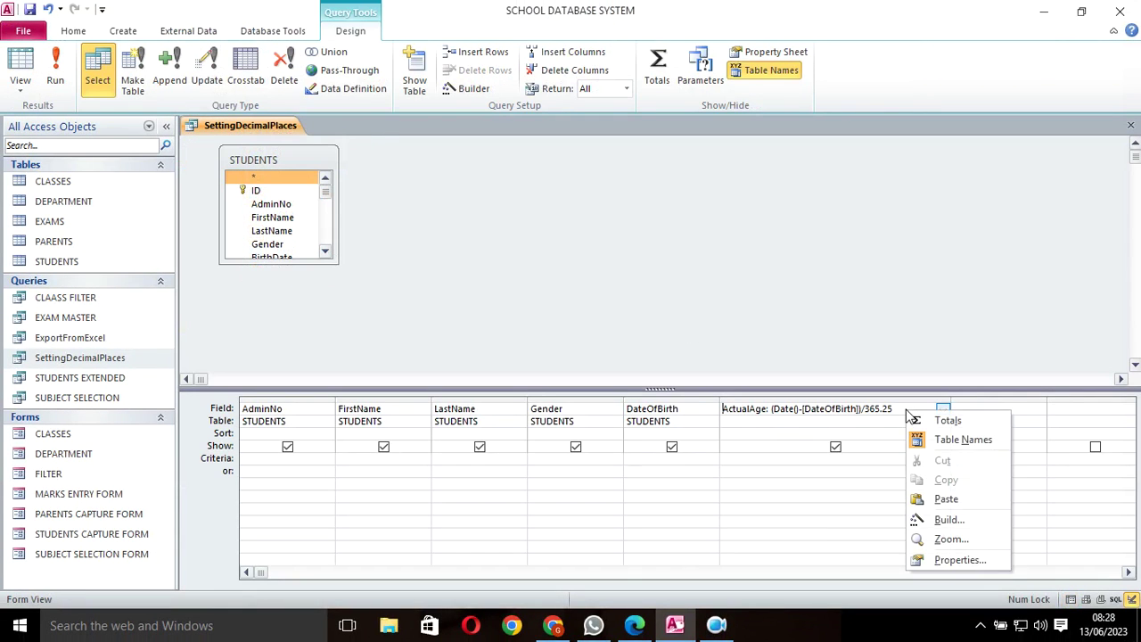
left_click(967, 561)
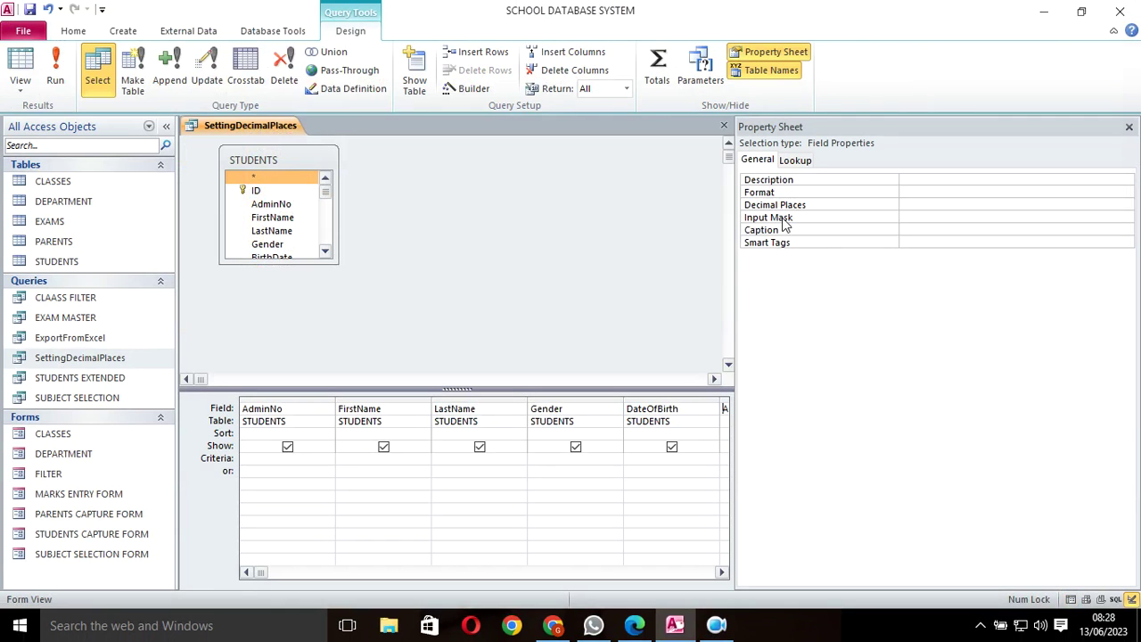
left_click(911, 193)
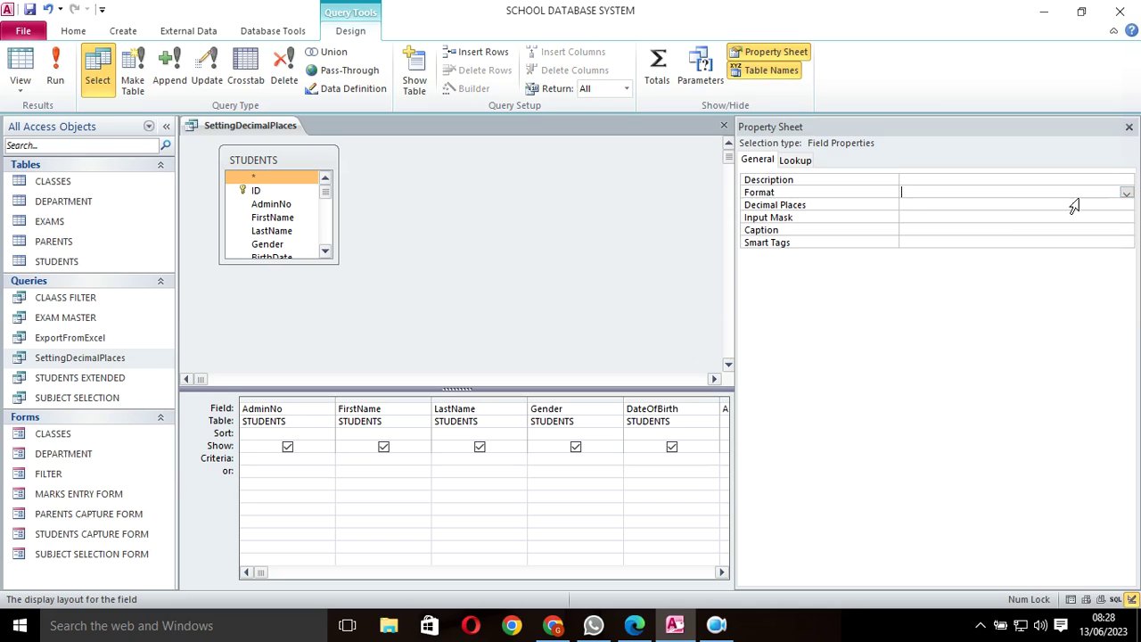
left_click(1127, 194)
left_click(952, 239)
Set the ActualAge field's Decimal Places property to 0, run the query and select the ActualAge column.
left_click(913, 206)
left_click(1127, 205)
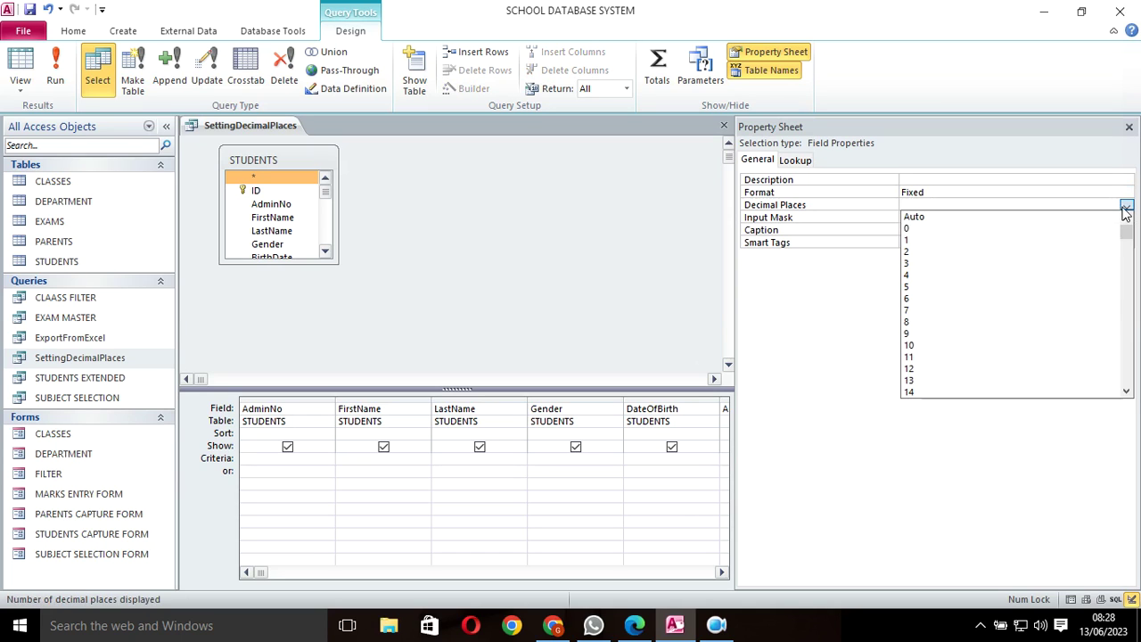
left_click(972, 230)
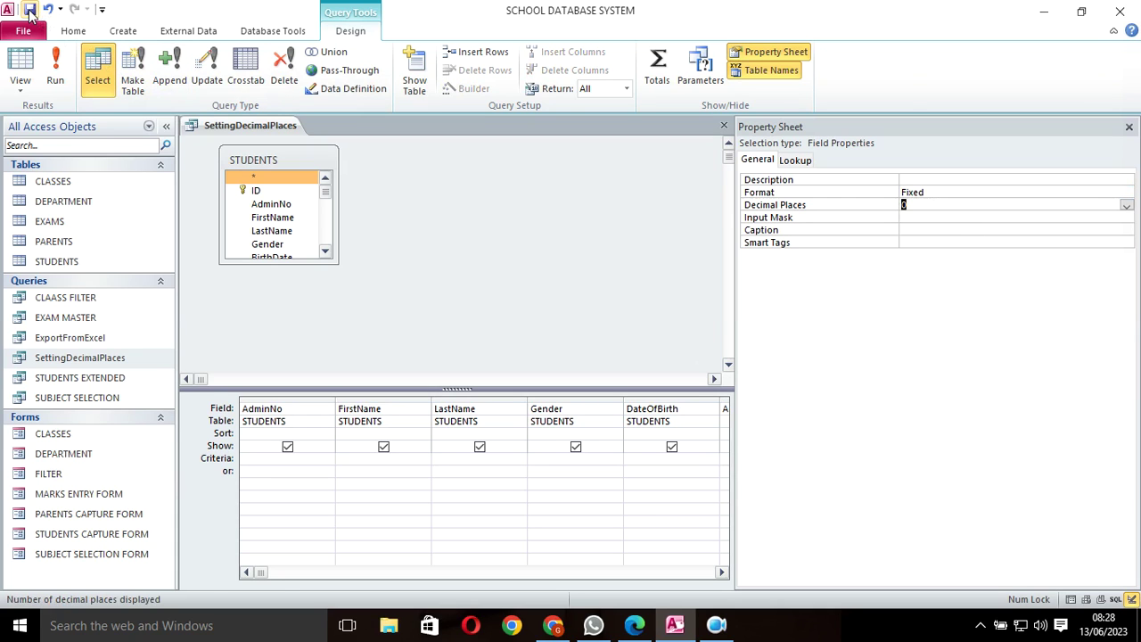
left_click(55, 70)
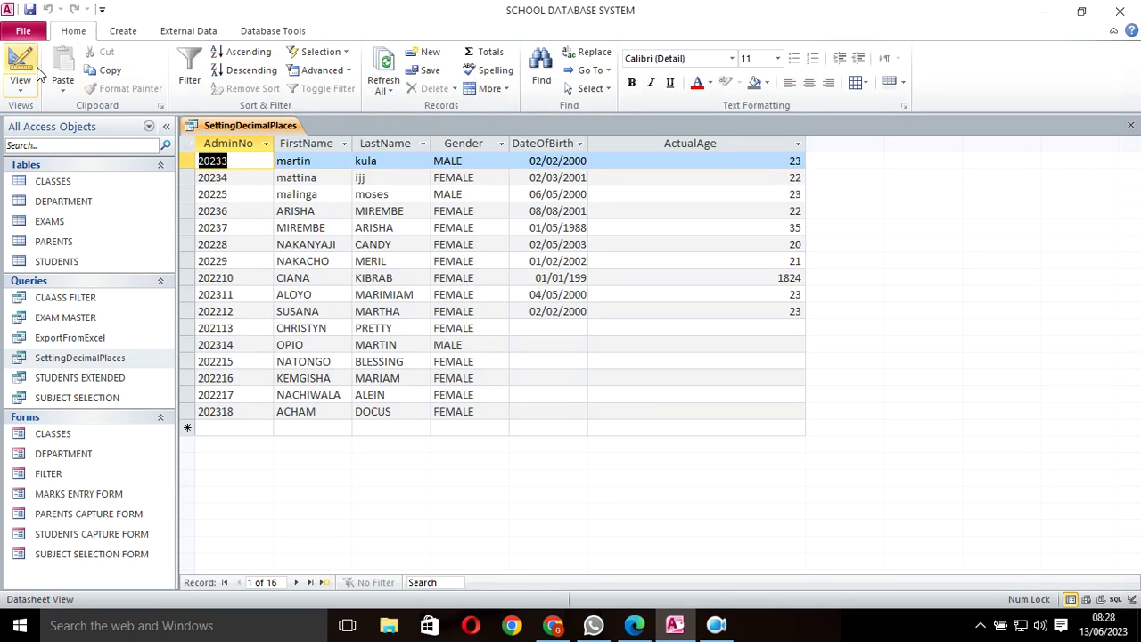
left_click(713, 143)
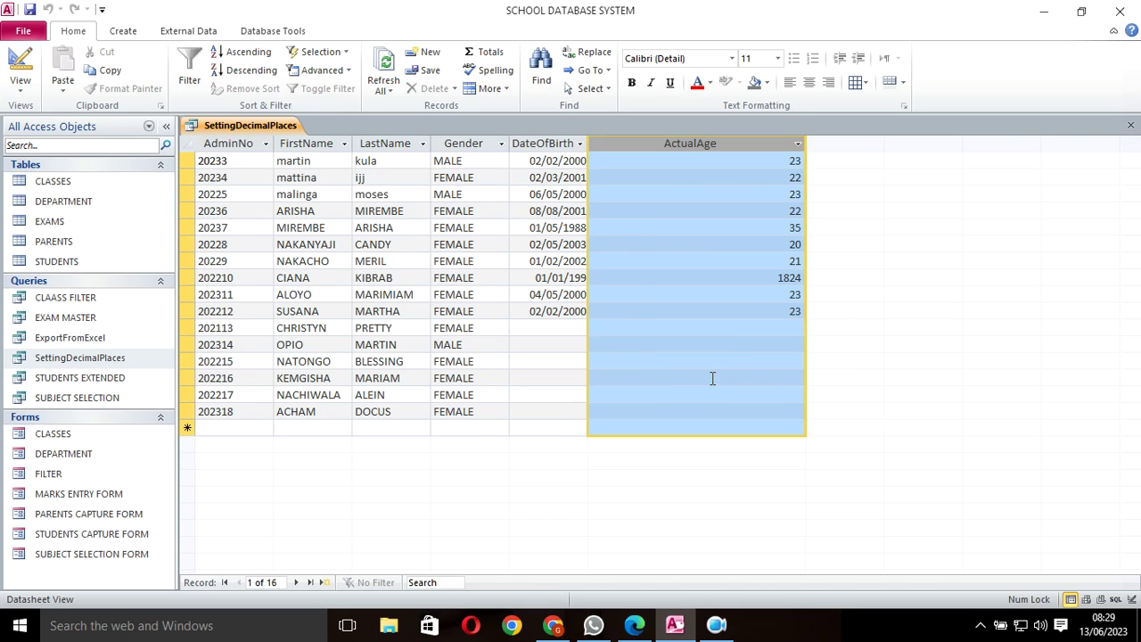
Complete the year of the eighth record's DateOfBirth in the query datasheet and reselect the ActualAge column.
left_click(587, 278)
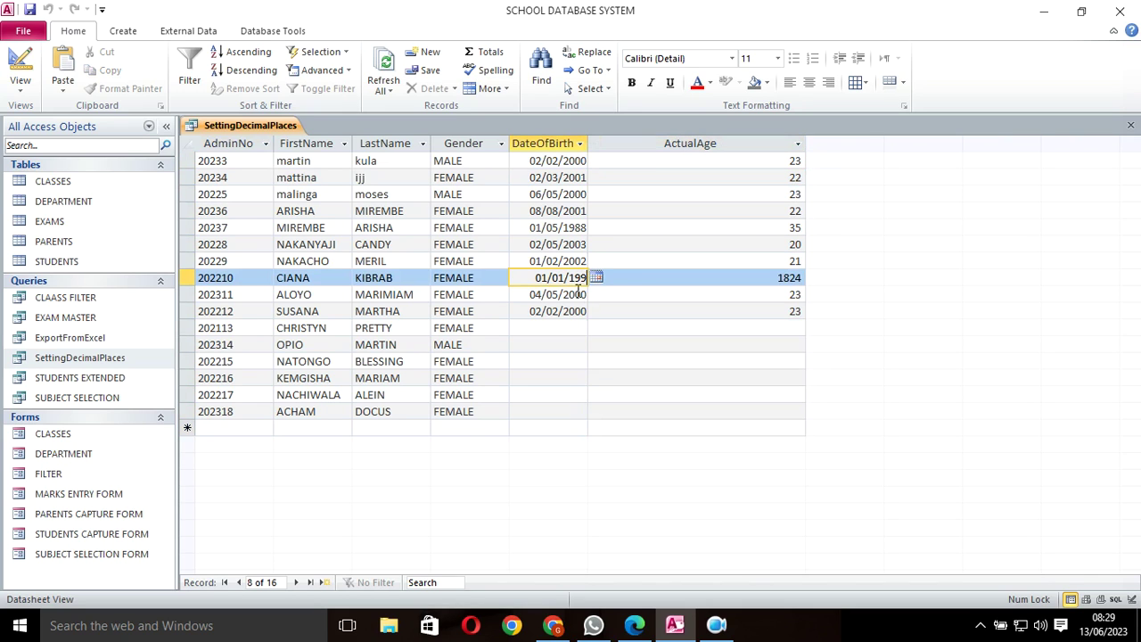
type("9")
left_click(593, 365)
left_click(769, 144)
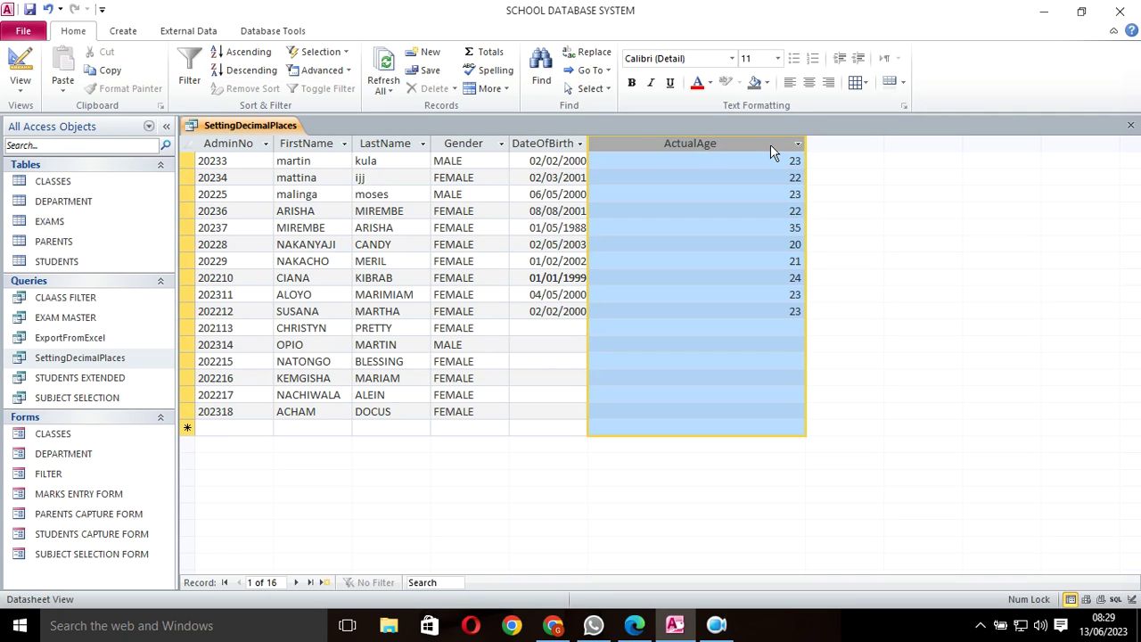